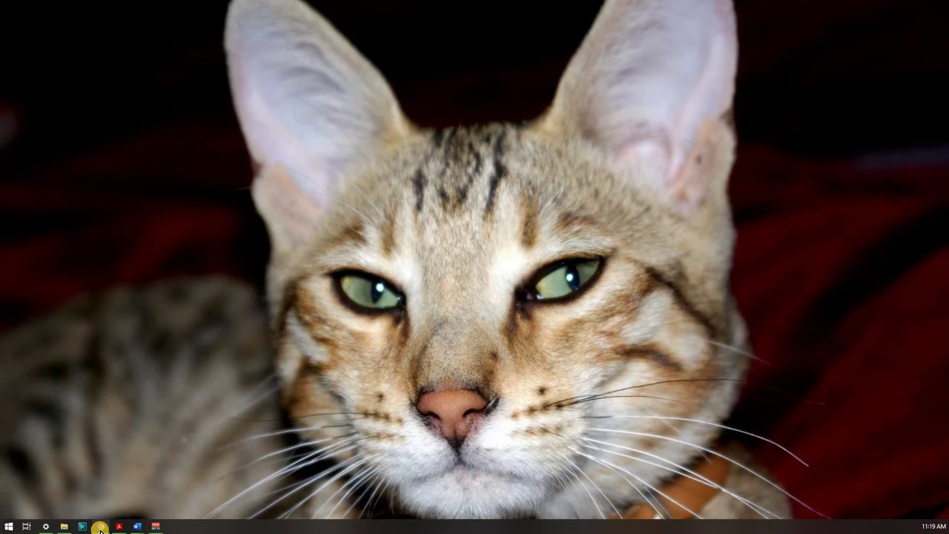
- Bring up the VSTHost page in Chrome and read down to the version 1.57 downloads and donation section
click(100, 529)
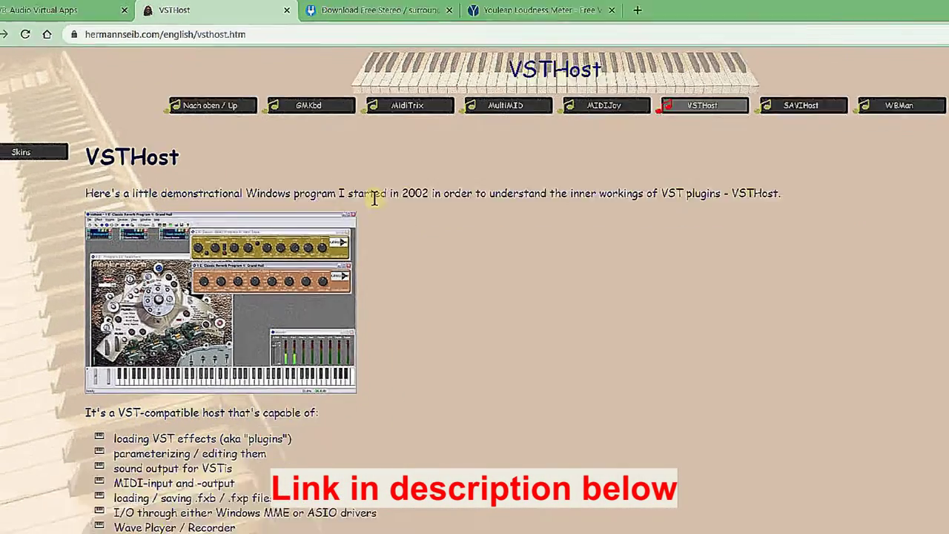
key(ctrl+minus)
key(ctrl+minus)
key(ctrl+minus)
key(ctrl+minus)
key(ctrl+plus)
key(ctrl+plus)
key(ctrl+plus)
key(ctrl+plus)
scroll(487, 382, down, 1)
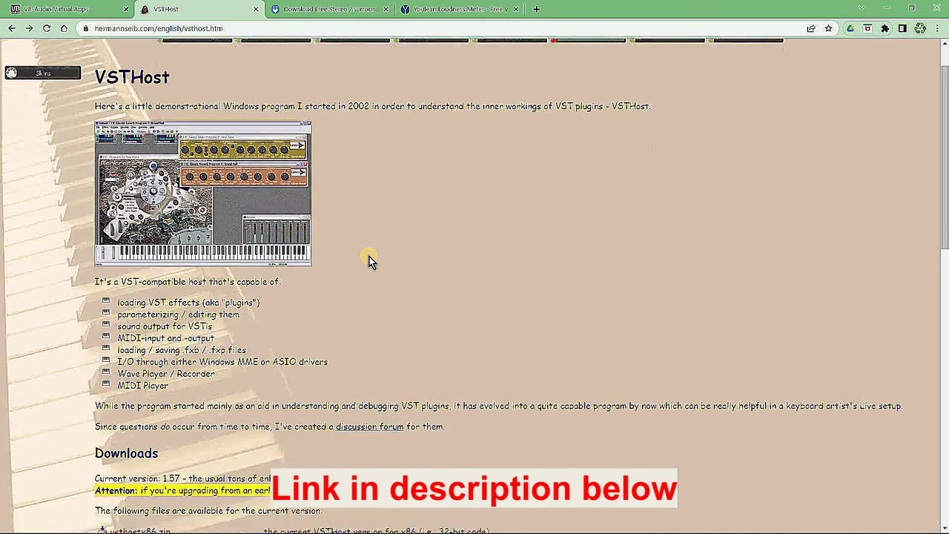
scroll(369, 256, down, 5)
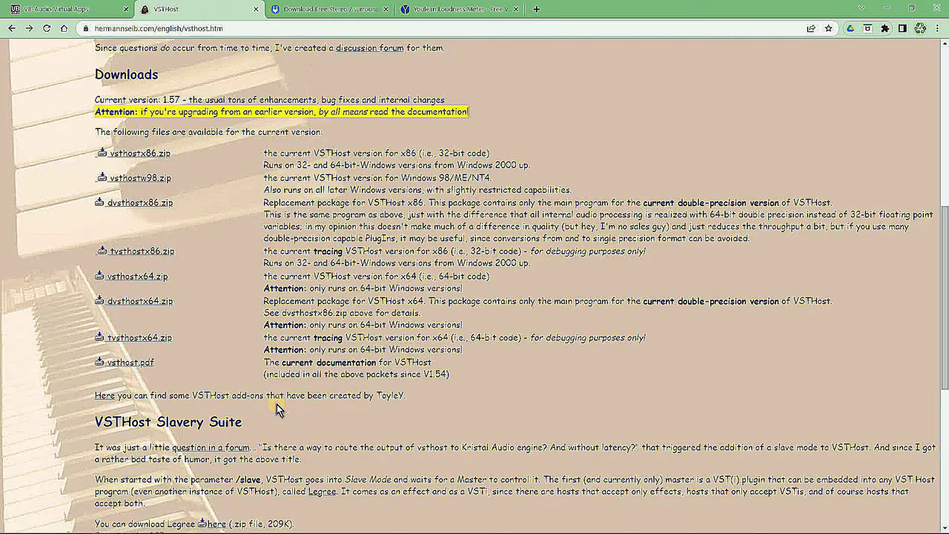
scroll(275, 408, down, 4)
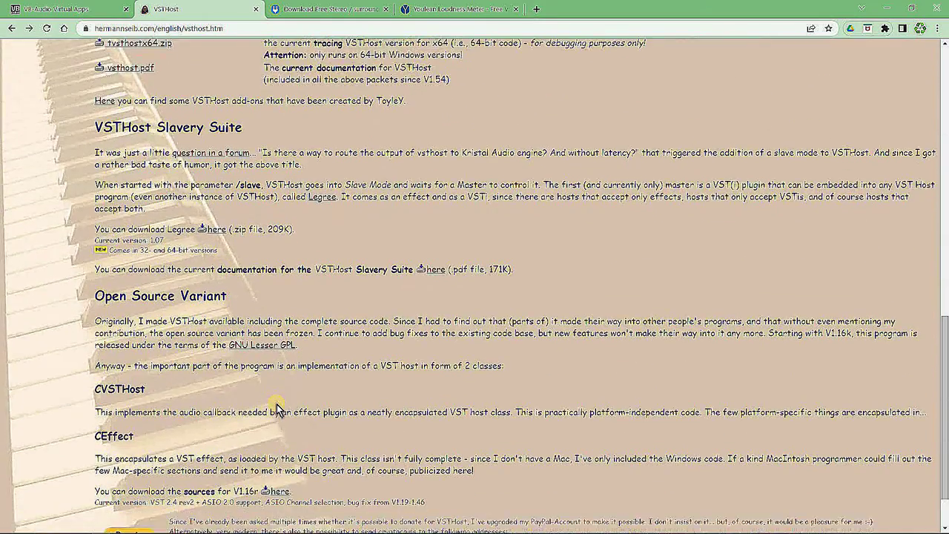
scroll(276, 408, down, 1)
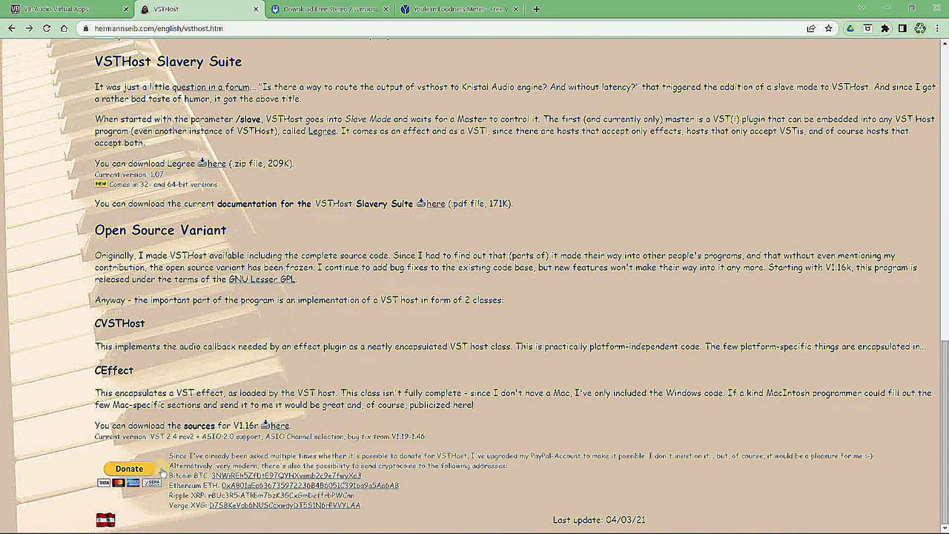
- Switch to the VB-Audio Virtual Apps tab and read down to the VB-Cable A+B and C+D donate buttons
click(89, 10)
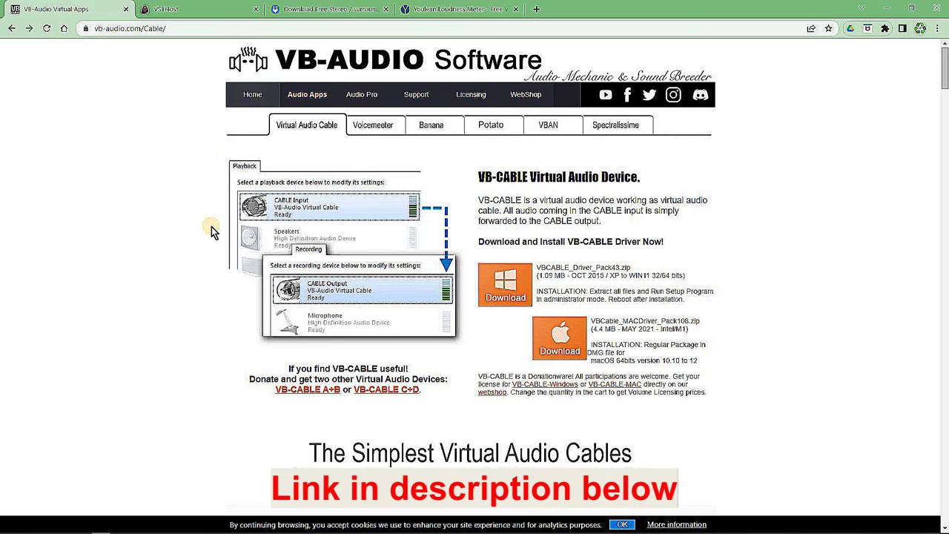
scroll(250, 343, down, 1)
scroll(212, 231, down, 3)
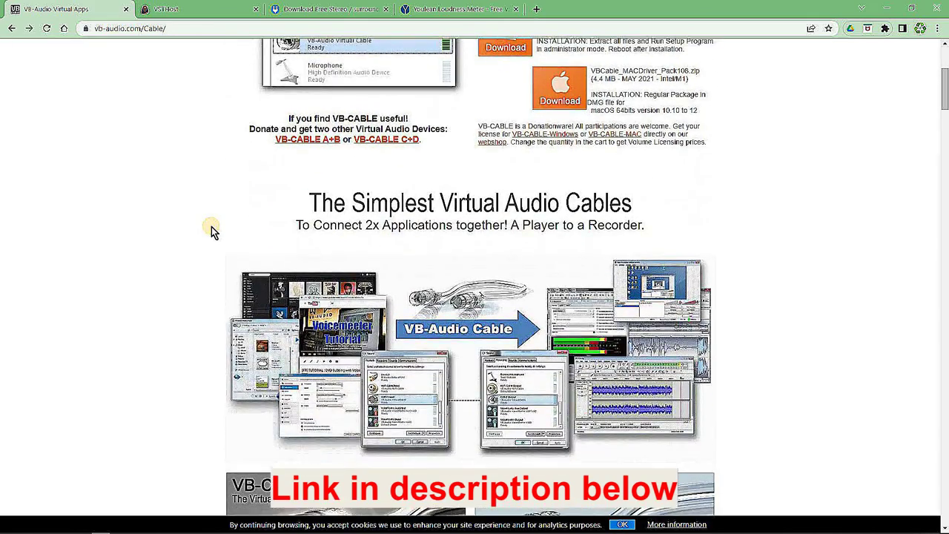
scroll(211, 231, down, 2)
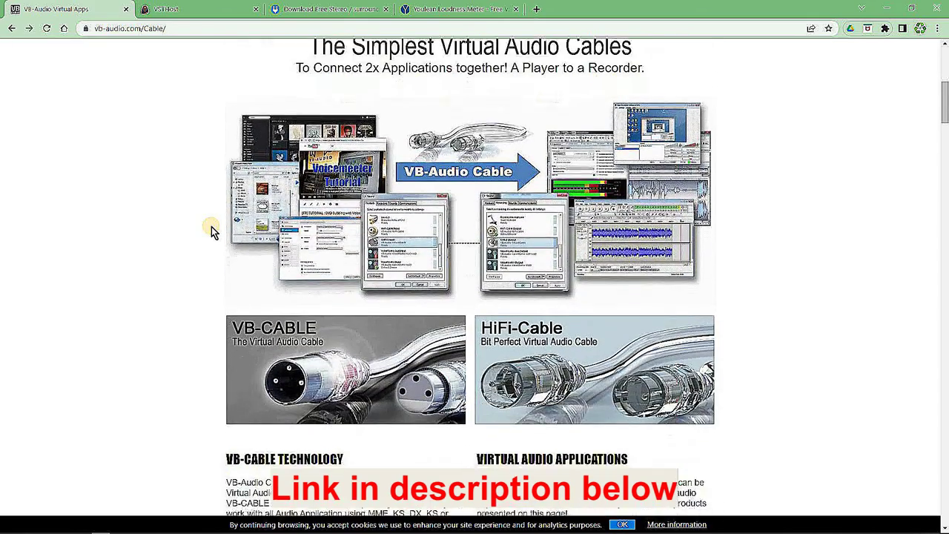
scroll(211, 230, down, 4)
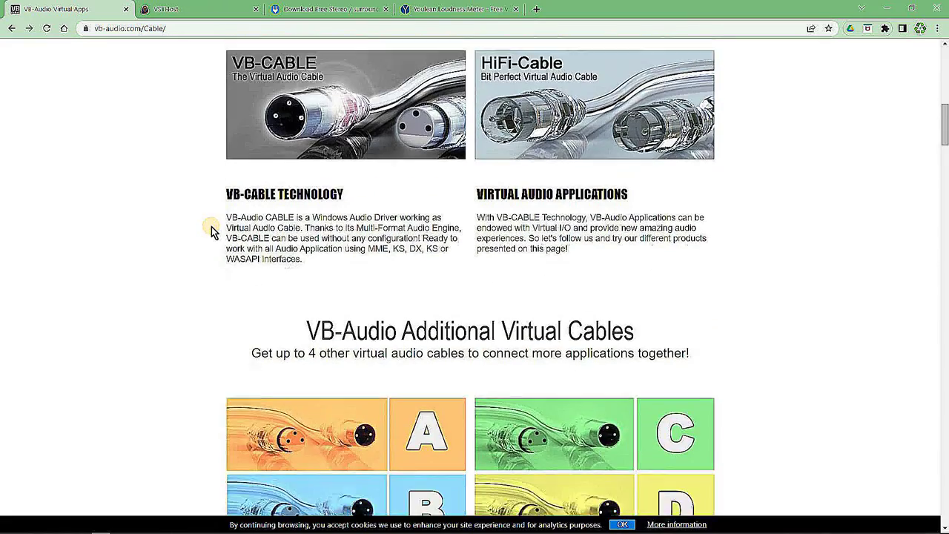
scroll(211, 230, down, 5)
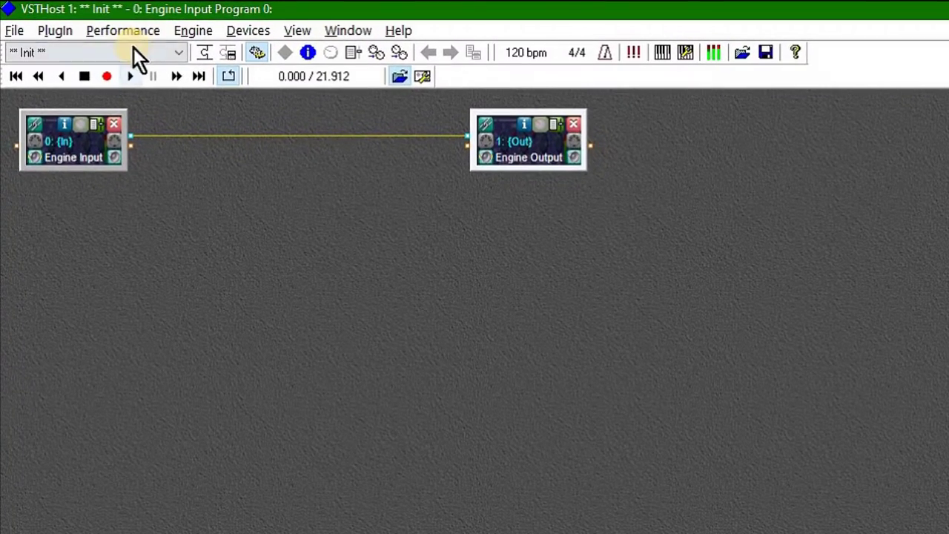
- Set the wave input port to MME: CABLE Output and output port to MME: Headphones (Realtek(R) Audio)
click(268, 34)
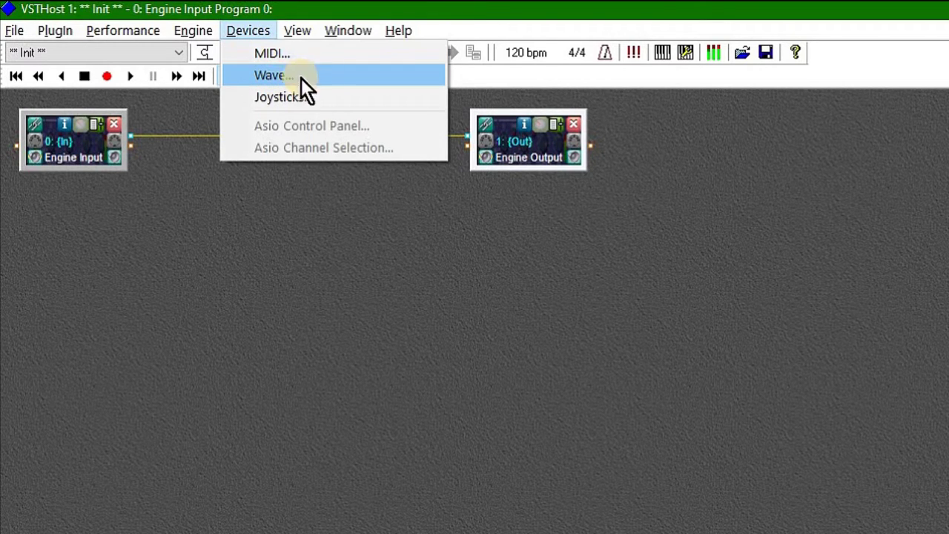
click(338, 78)
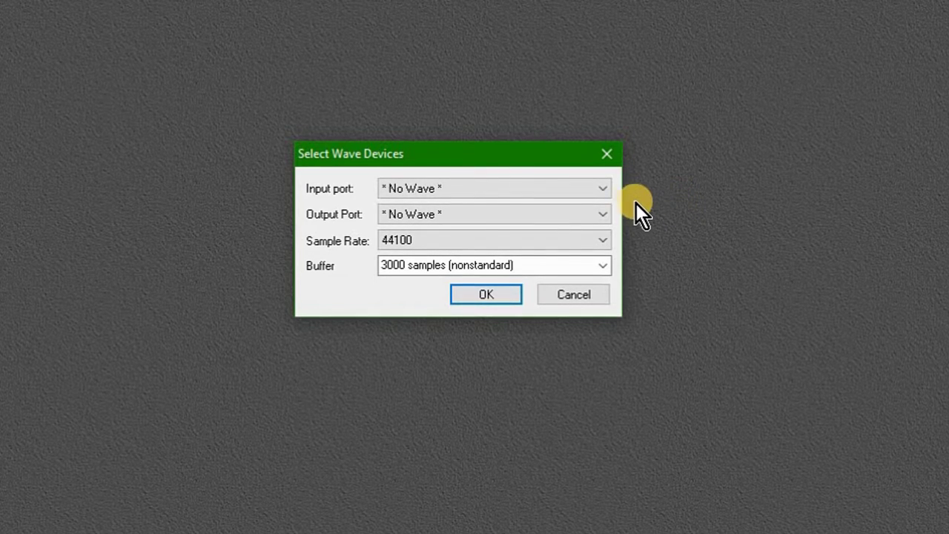
click(609, 194)
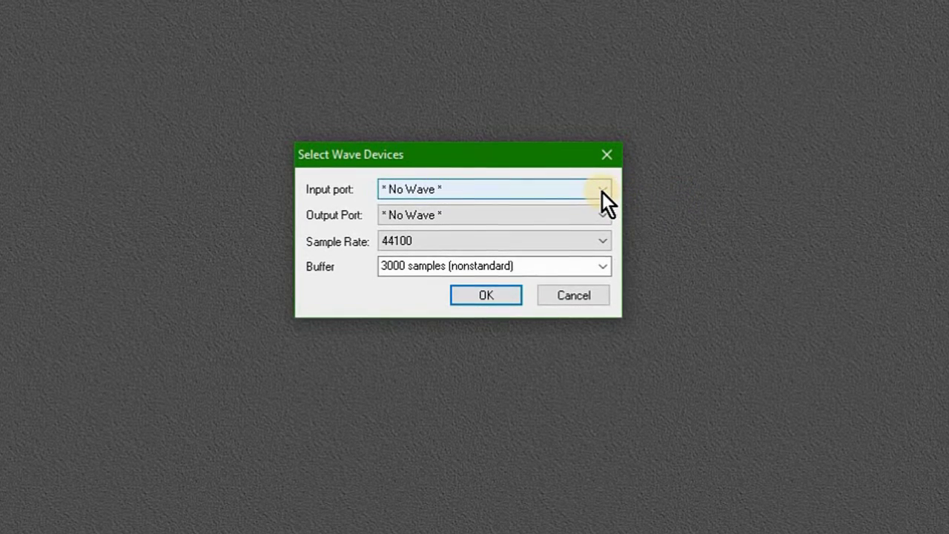
click(603, 191)
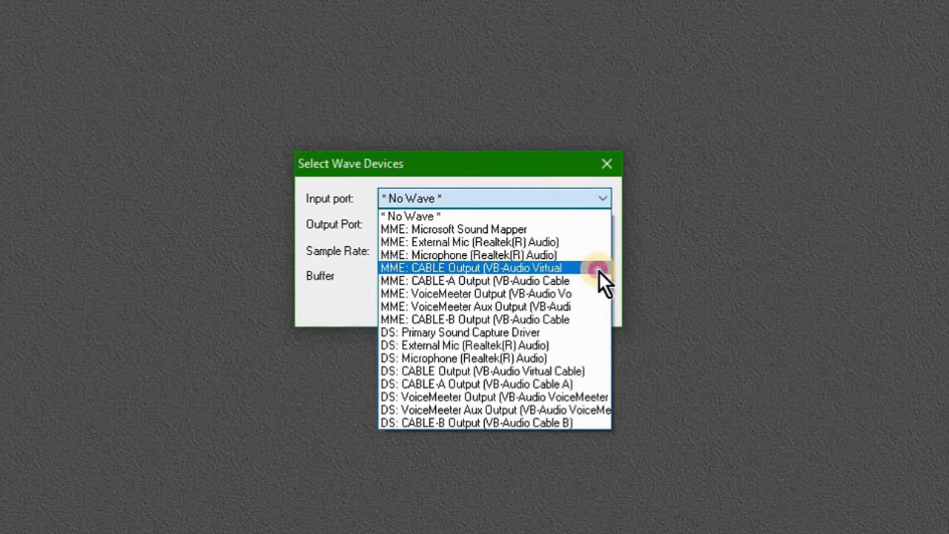
click(599, 271)
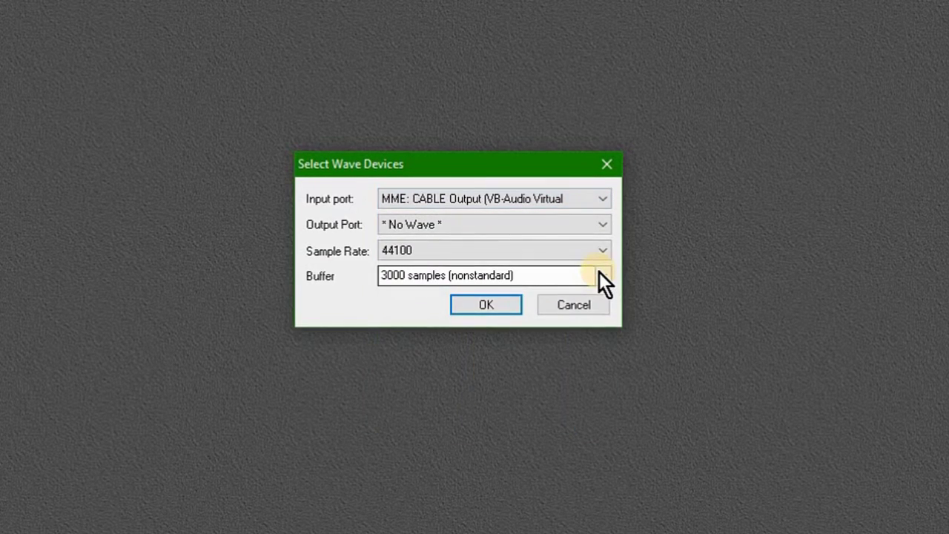
click(605, 227)
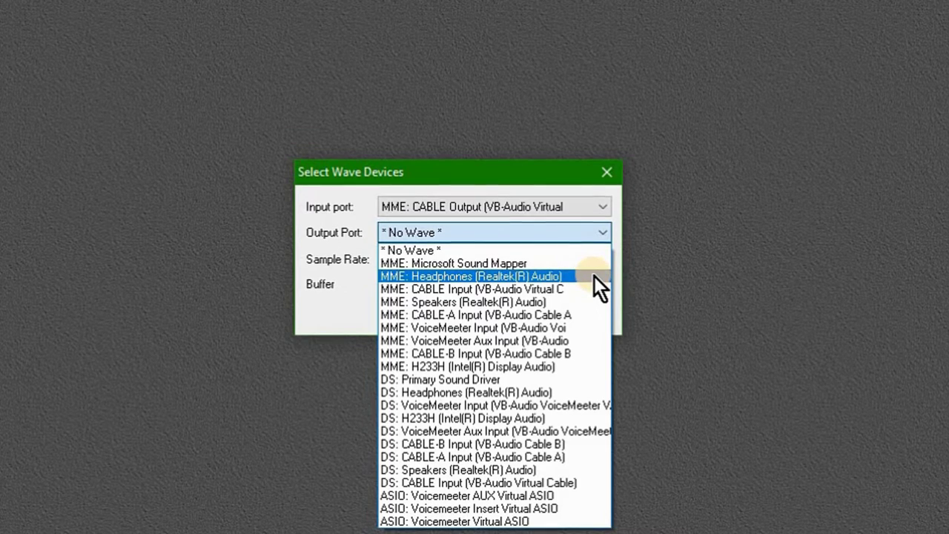
click(594, 276)
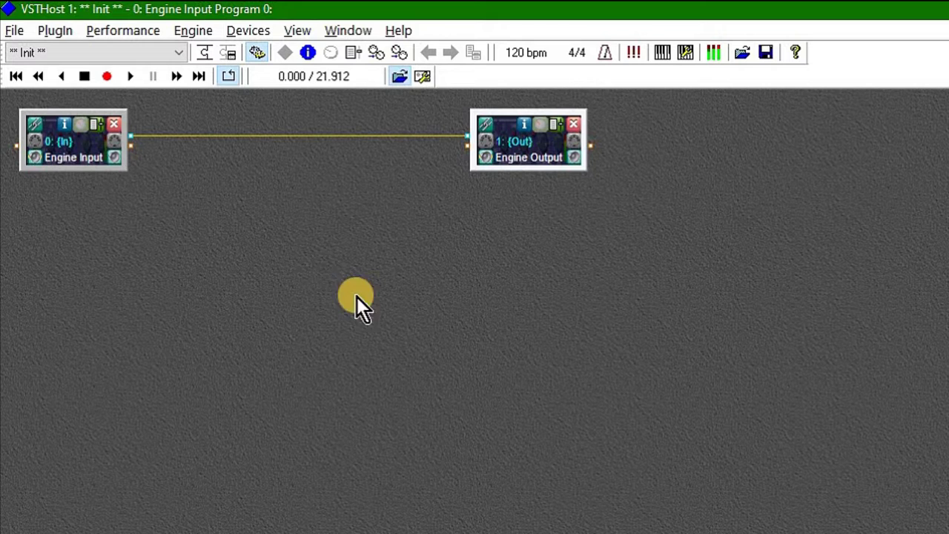
- In Engine Configuration, keep CABLE Output channels 1 and 2 on Engine Inputs 1 and 2
click(199, 34)
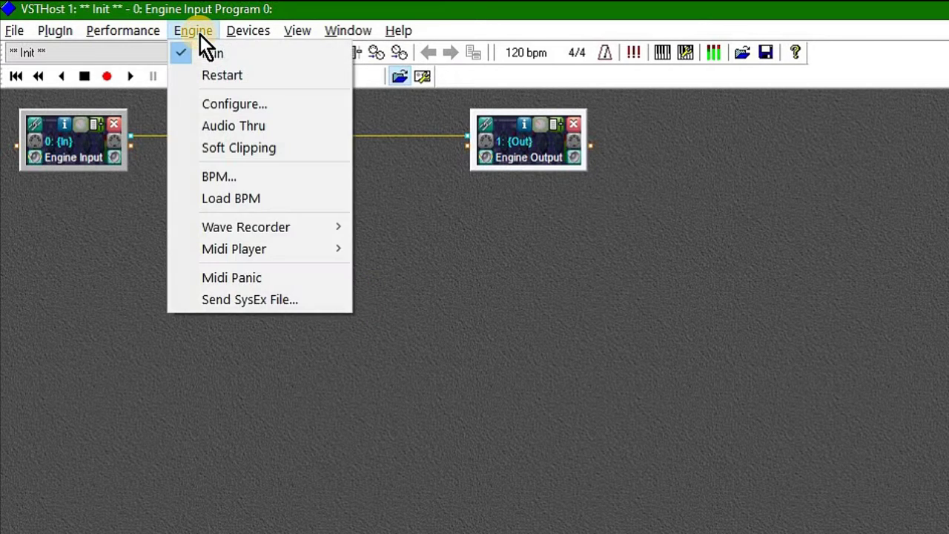
click(299, 105)
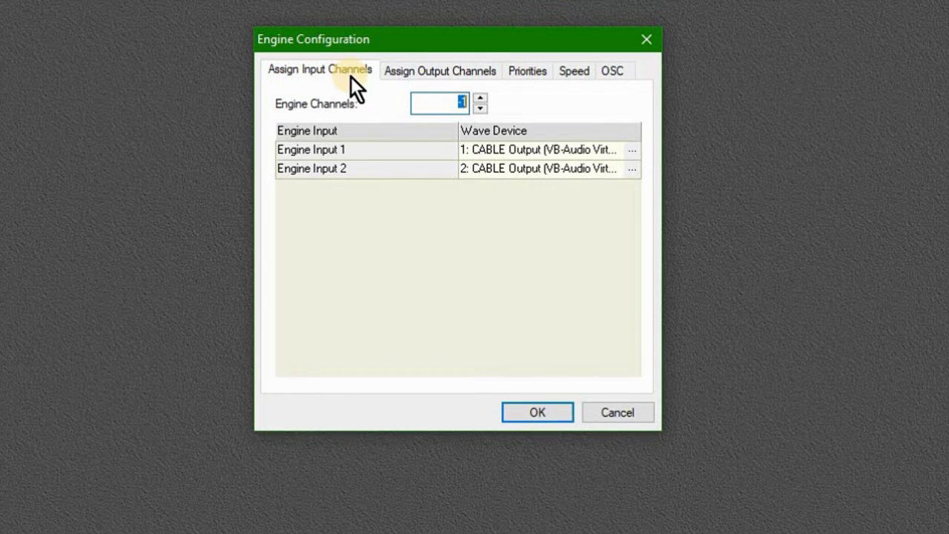
key(End)
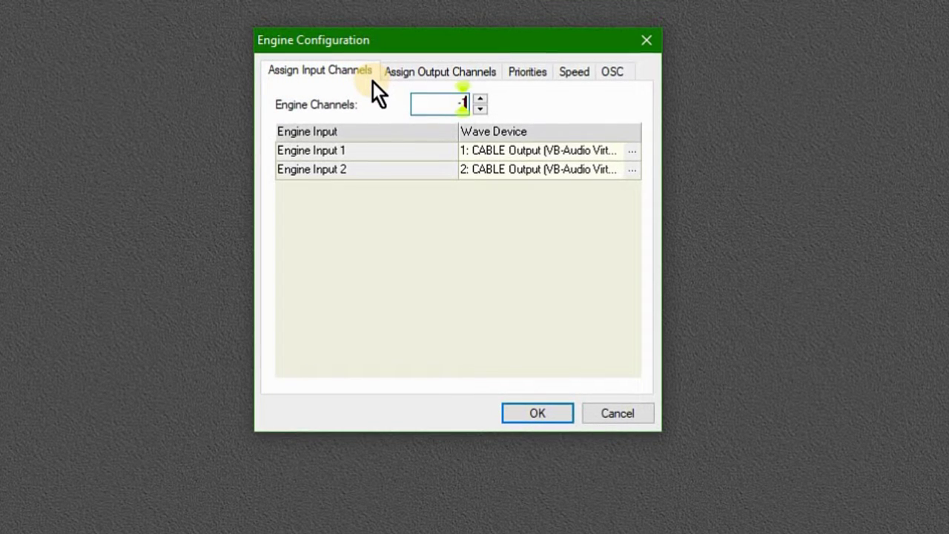
click(479, 113)
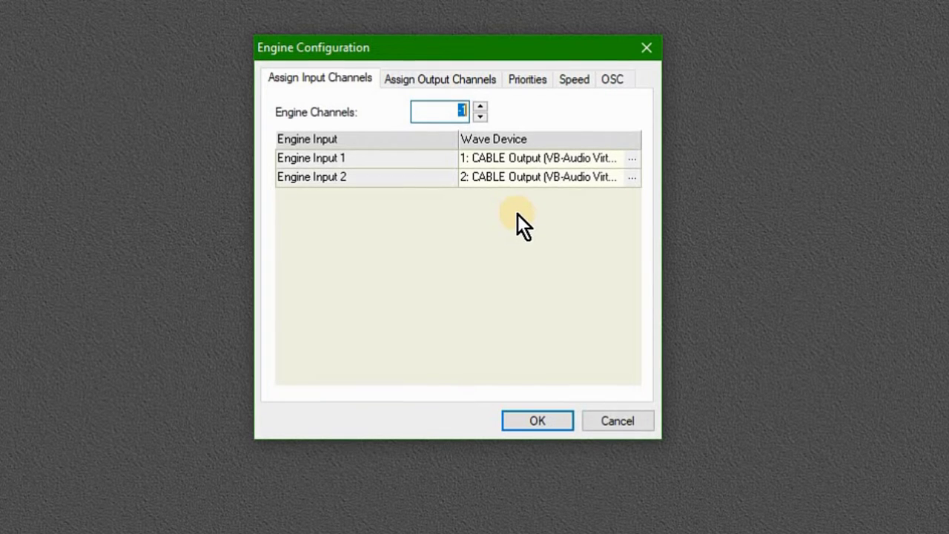
click(632, 161)
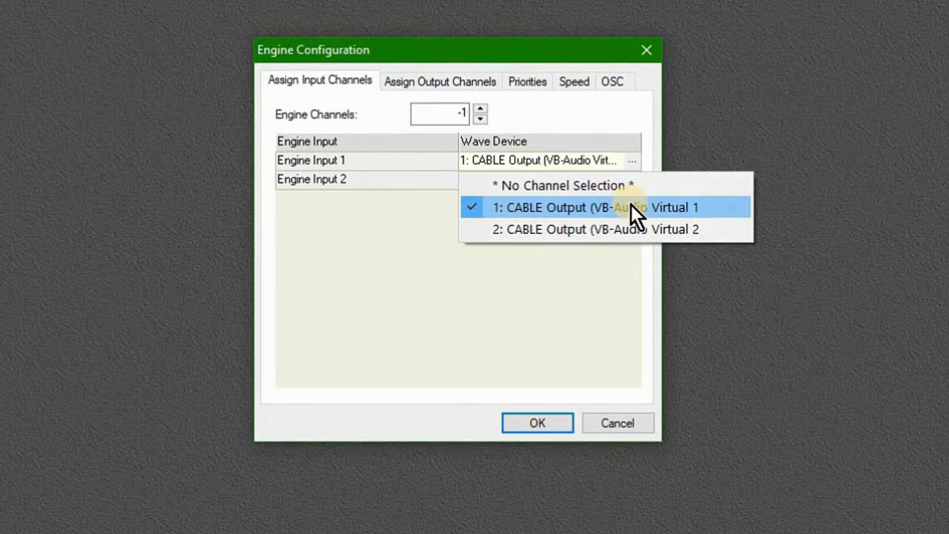
click(713, 208)
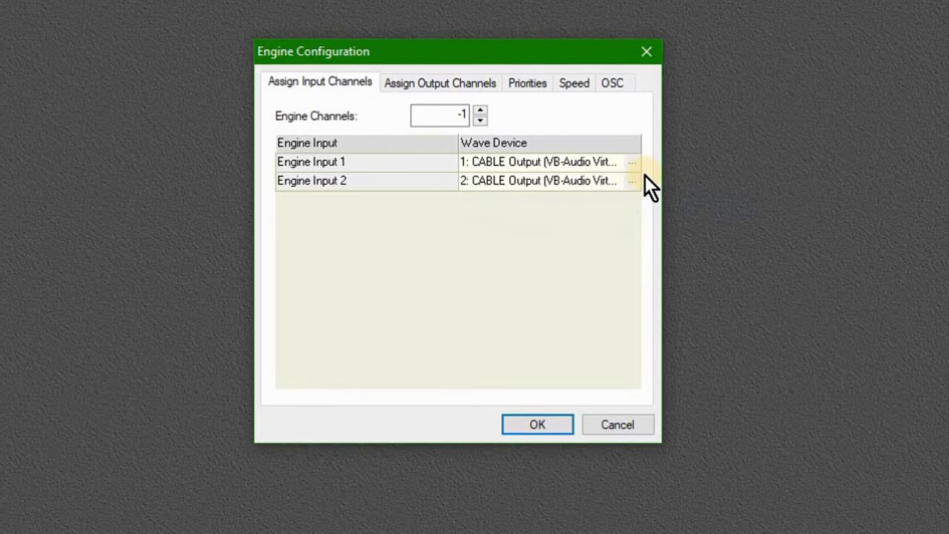
click(633, 183)
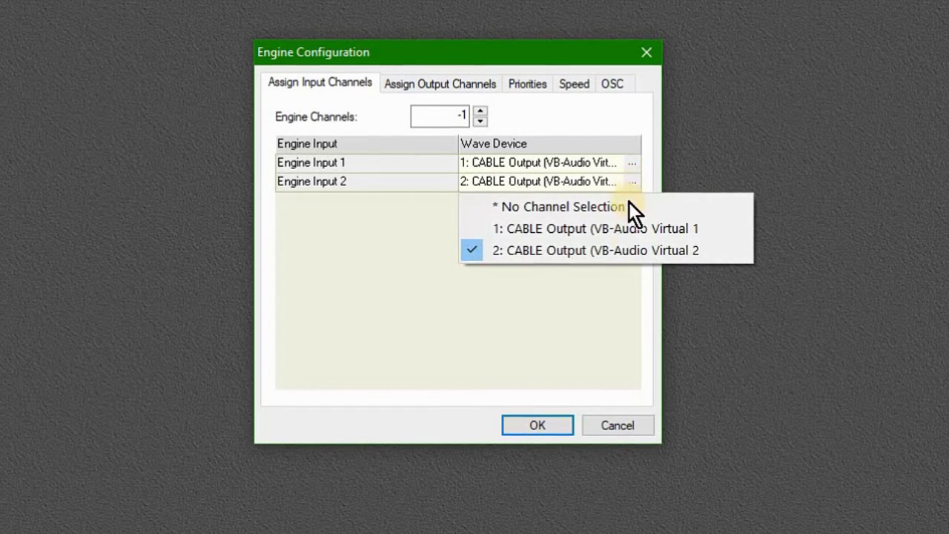
click(686, 253)
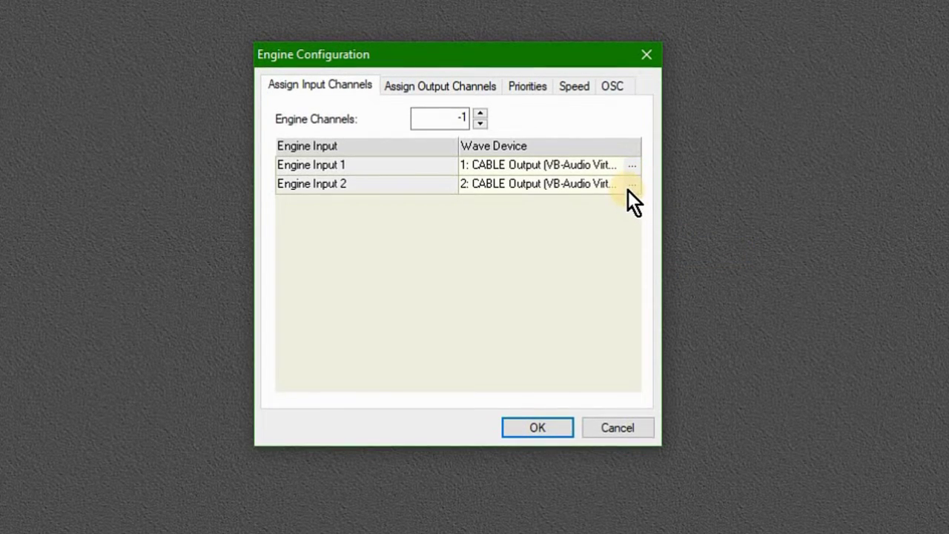
- Set Engine Channels to -1, then review the output assignments, Priorities, Speed and OSC settings
double_click(460, 120)
key(BackSpace)
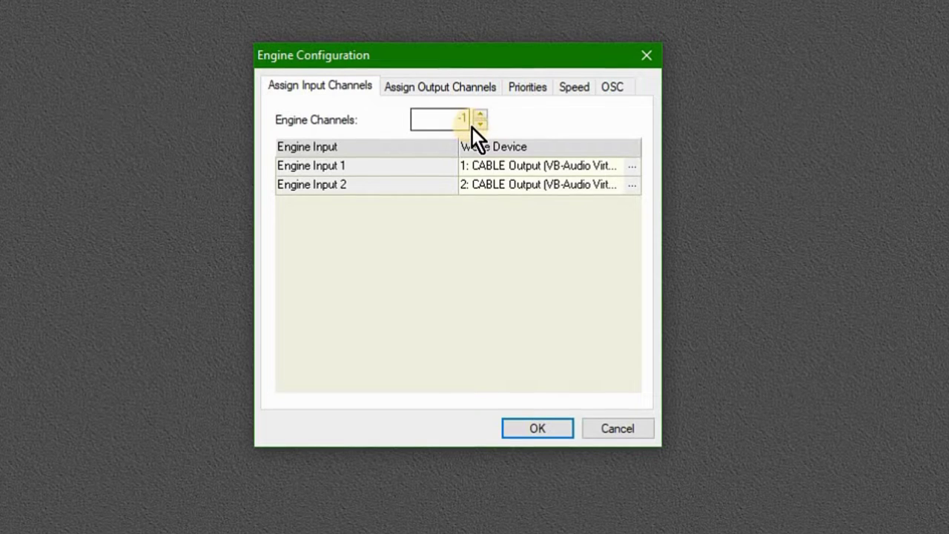
text(-1)
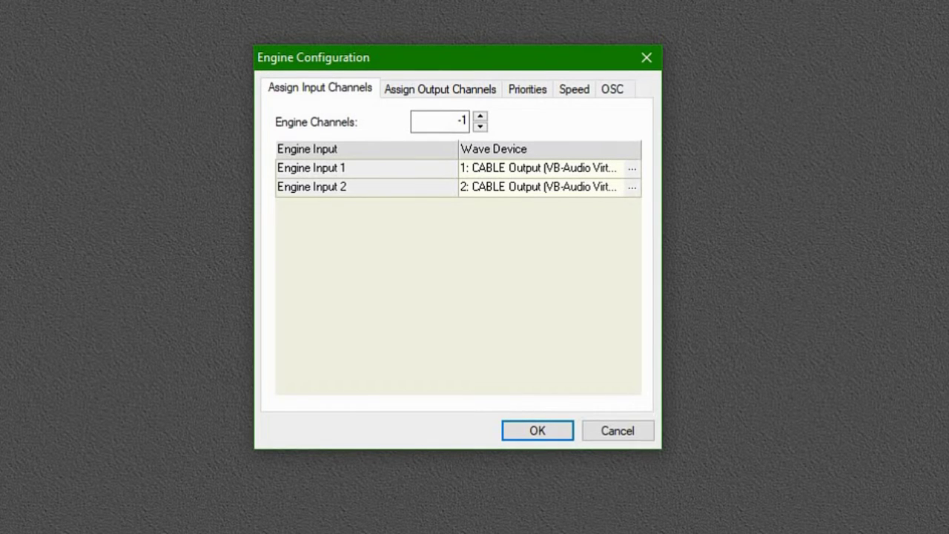
click(474, 91)
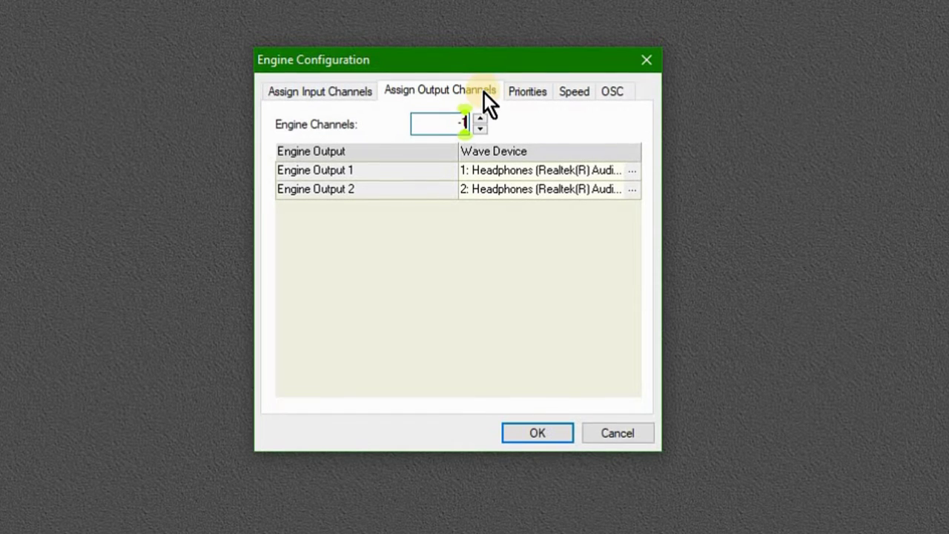
click(461, 124)
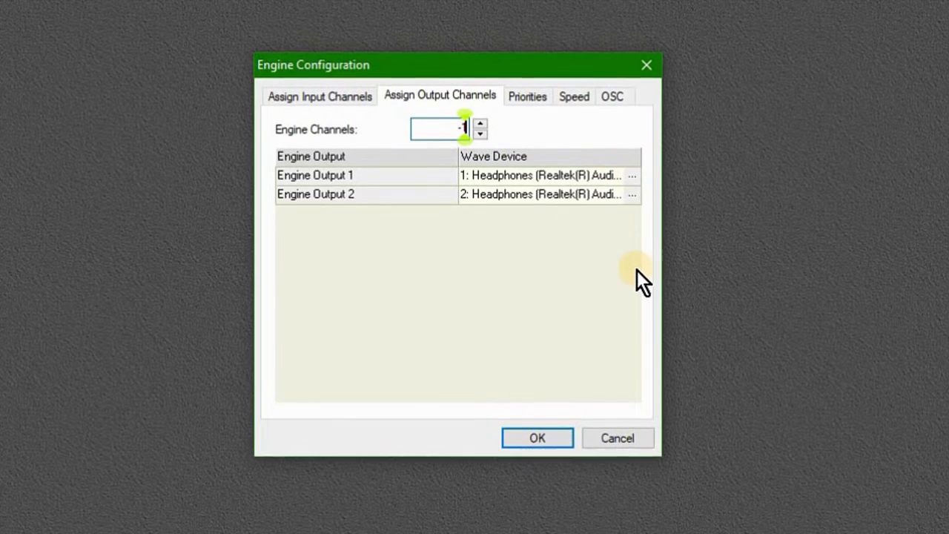
click(527, 97)
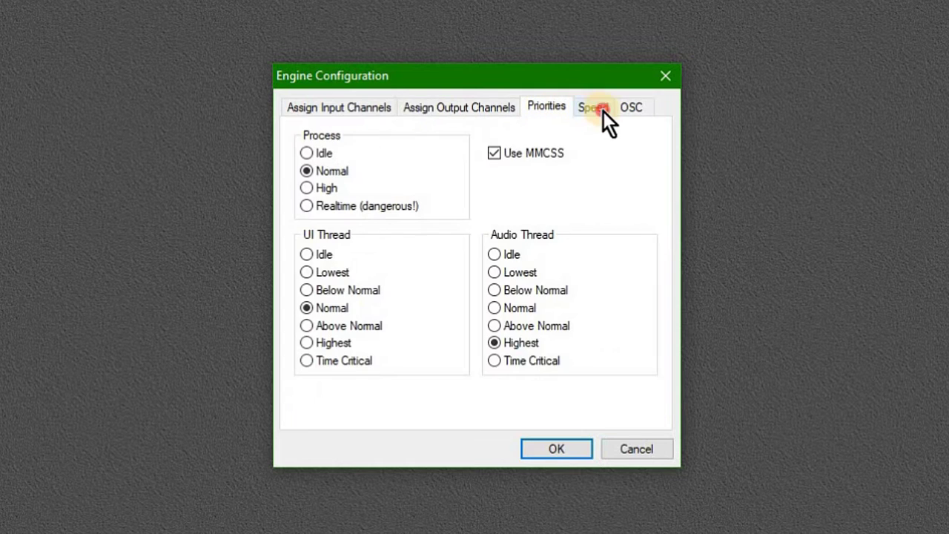
click(602, 110)
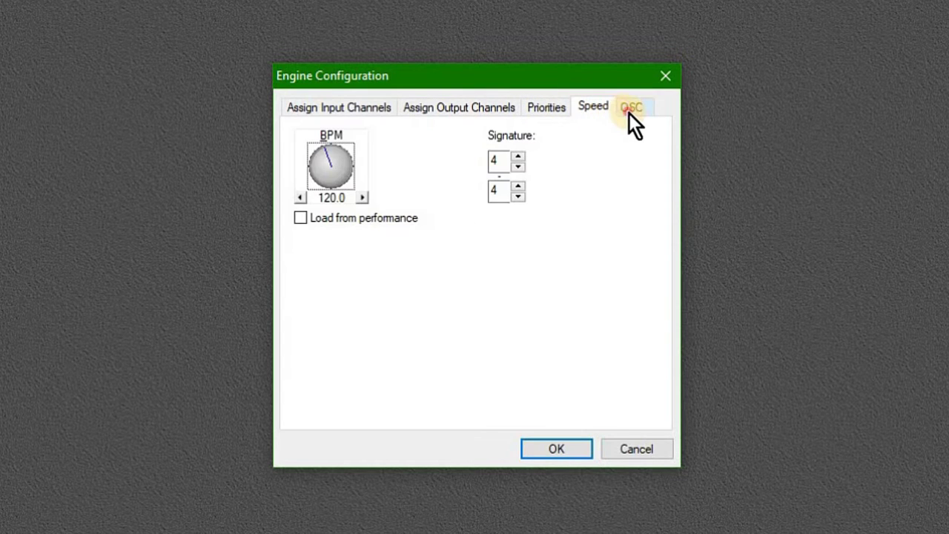
click(629, 112)
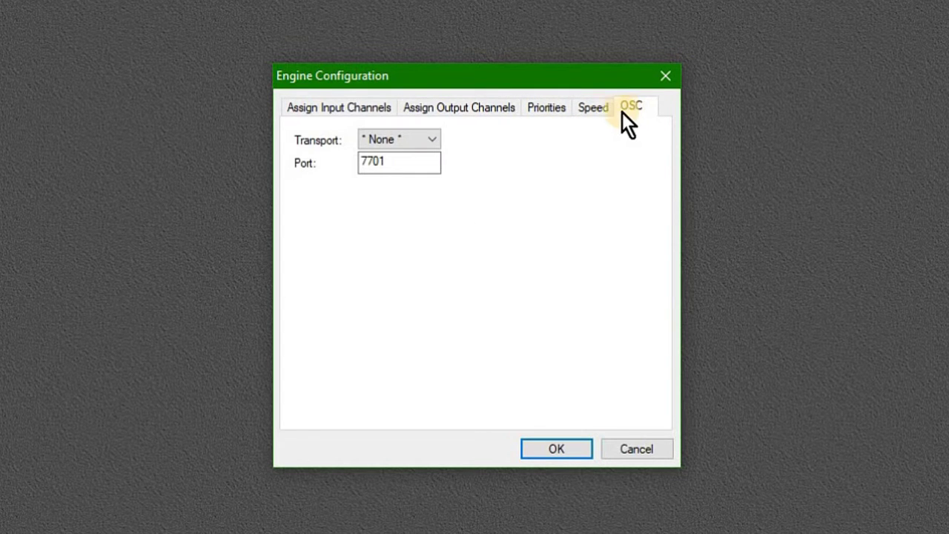
click(541, 106)
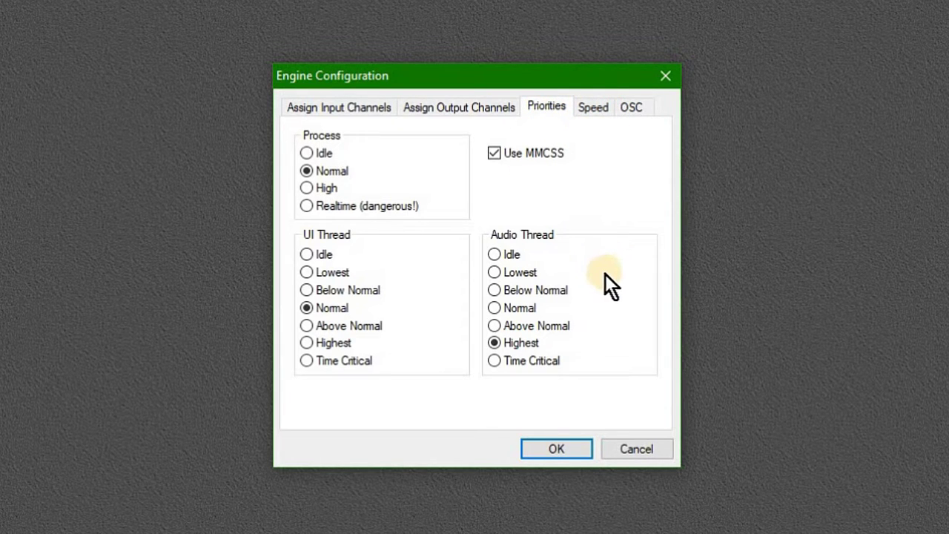
click(488, 146)
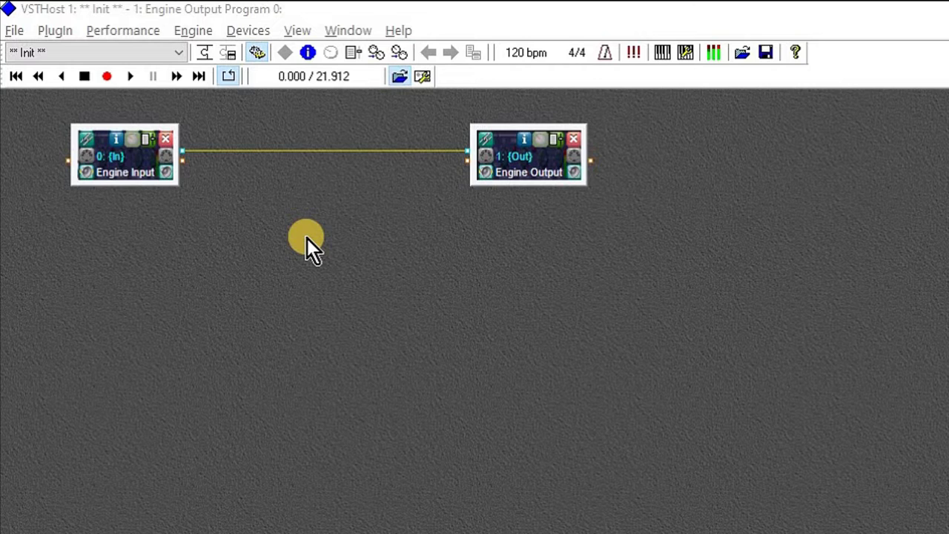
- Put the Engine Input module back at the top left and nudge Engine Output slightly right
drag(135, 159, 215, 282)
drag(228, 193, 114, 158)
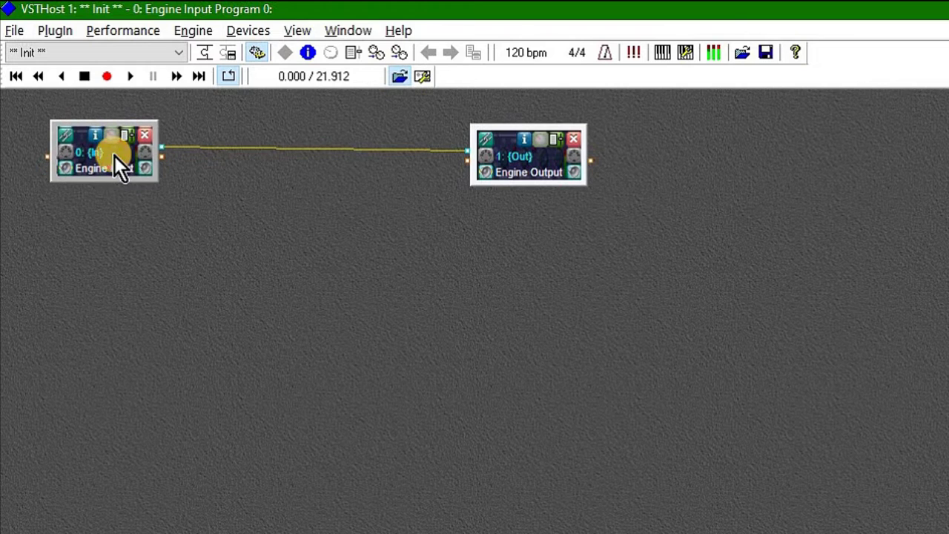
drag(521, 162, 549, 160)
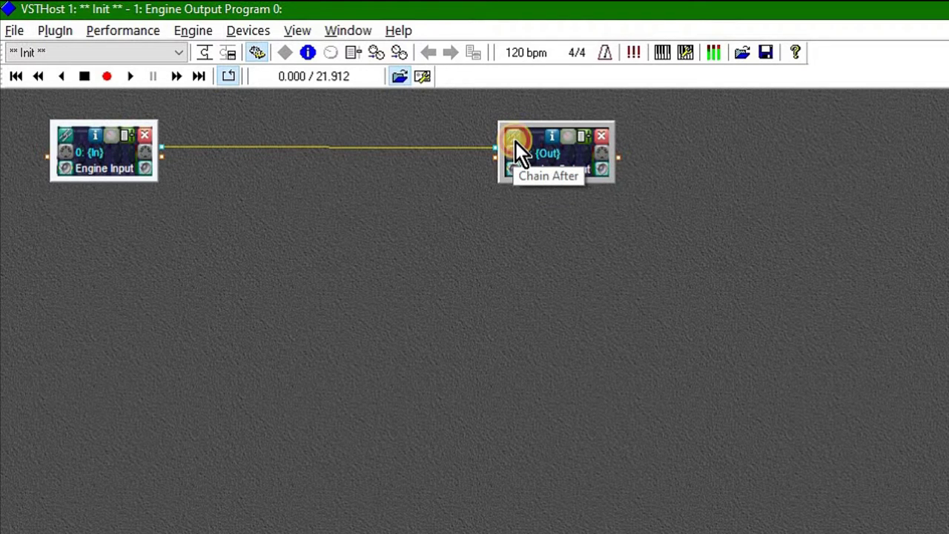
- Unchain Engine Output from Engine Input, apply, then chain it after Engine Input again
click(515, 142)
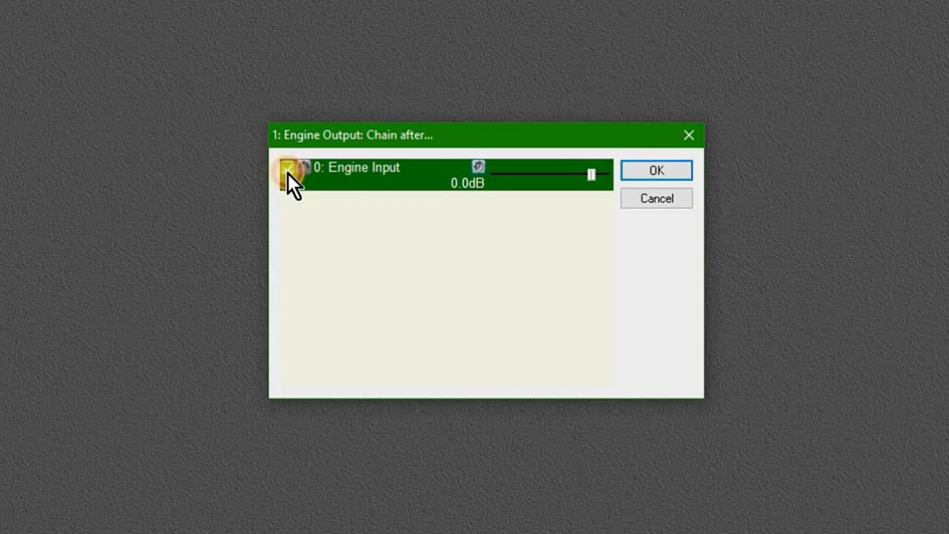
click(288, 173)
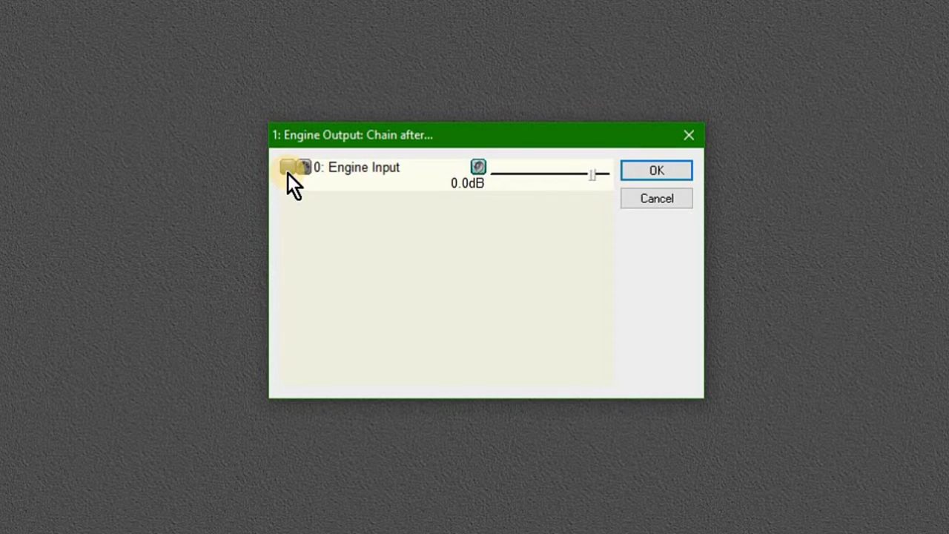
click(648, 170)
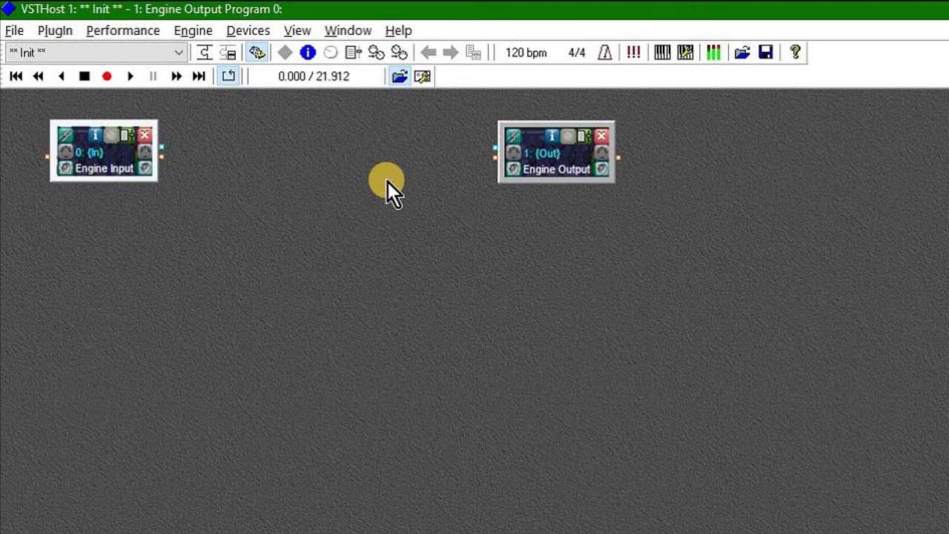
click(512, 137)
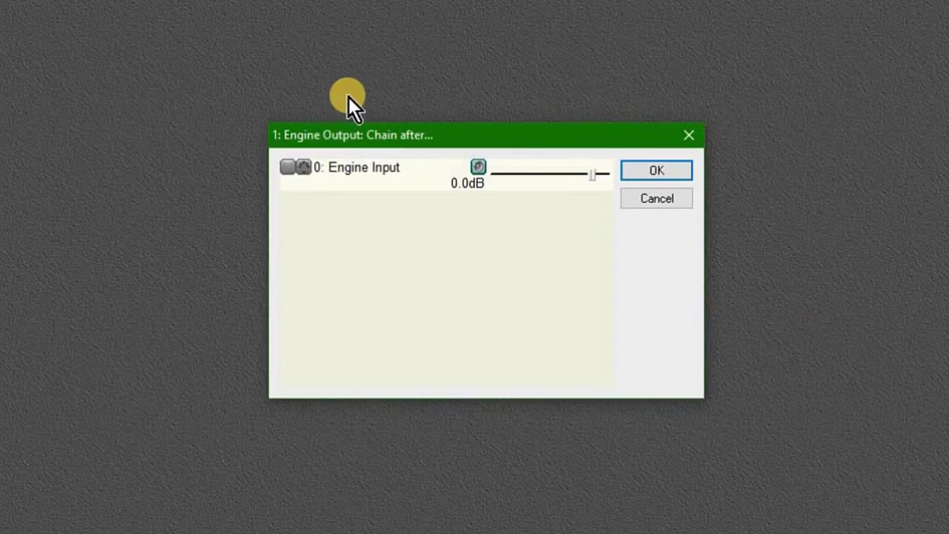
click(285, 168)
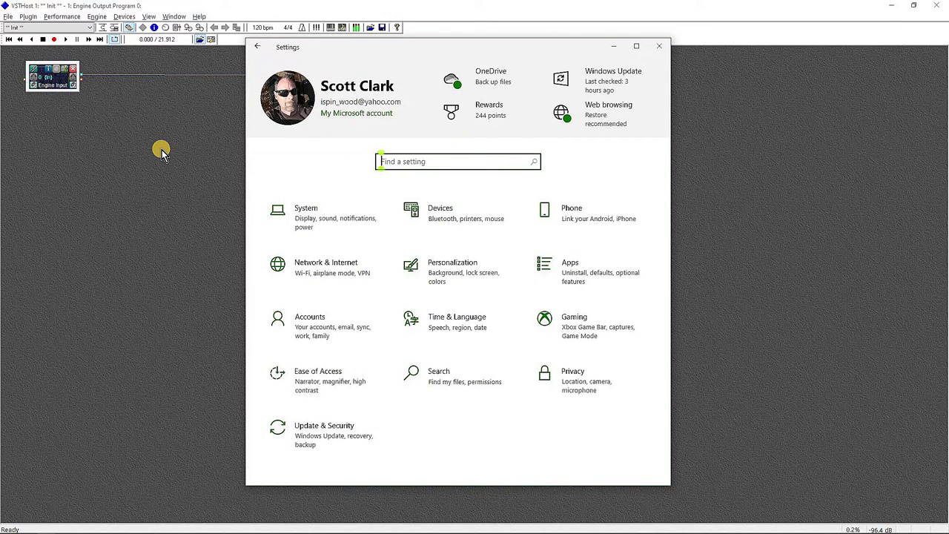
- In System > Sound, select CABLE Input (VB-Audio Virtual Cable) as output and raise master volume to 100
click(329, 222)
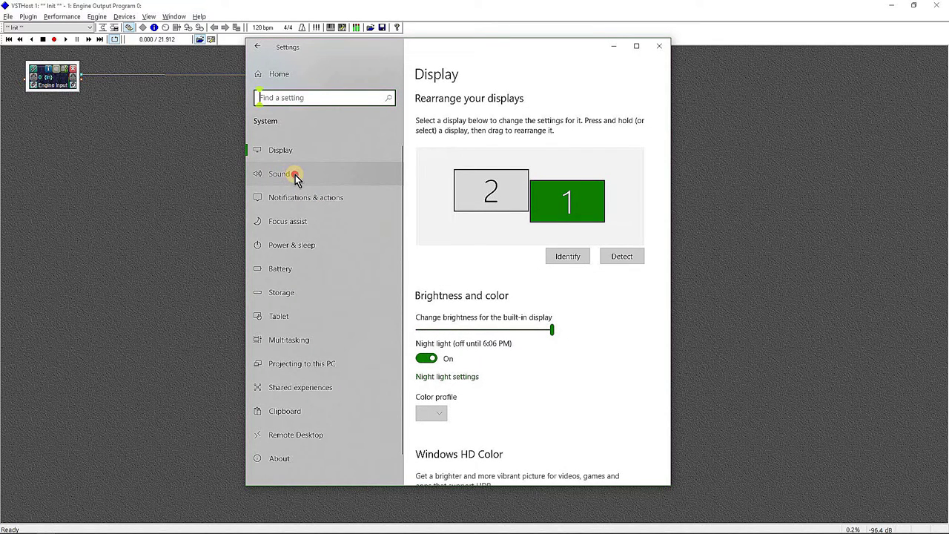
click(296, 180)
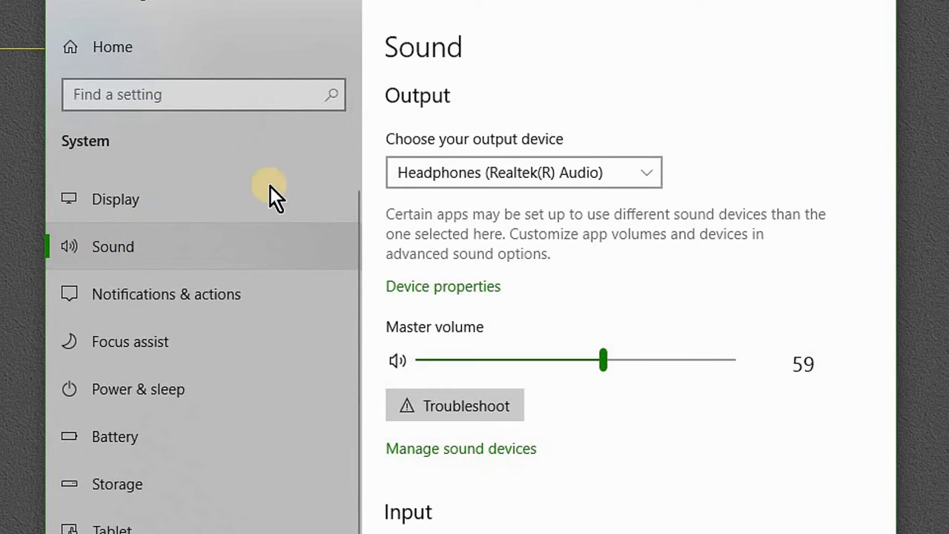
click(653, 174)
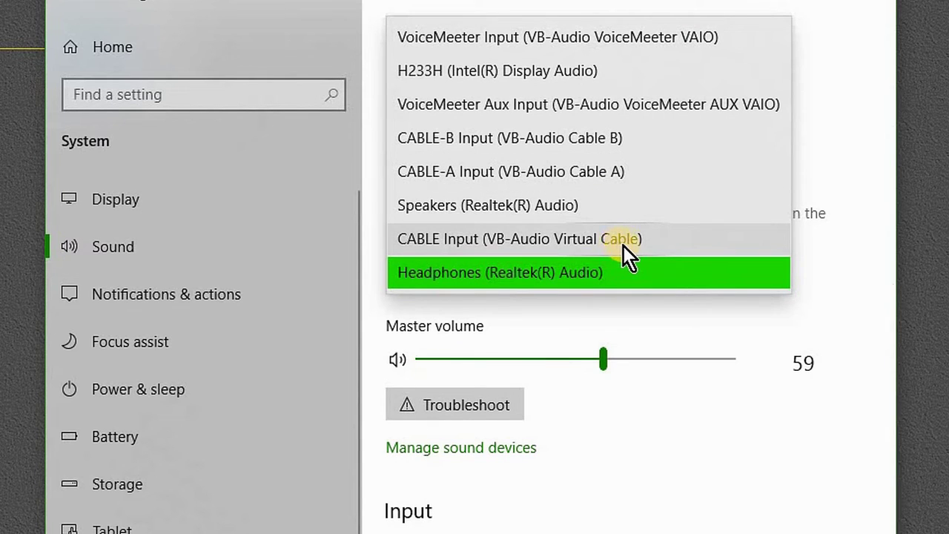
click(670, 239)
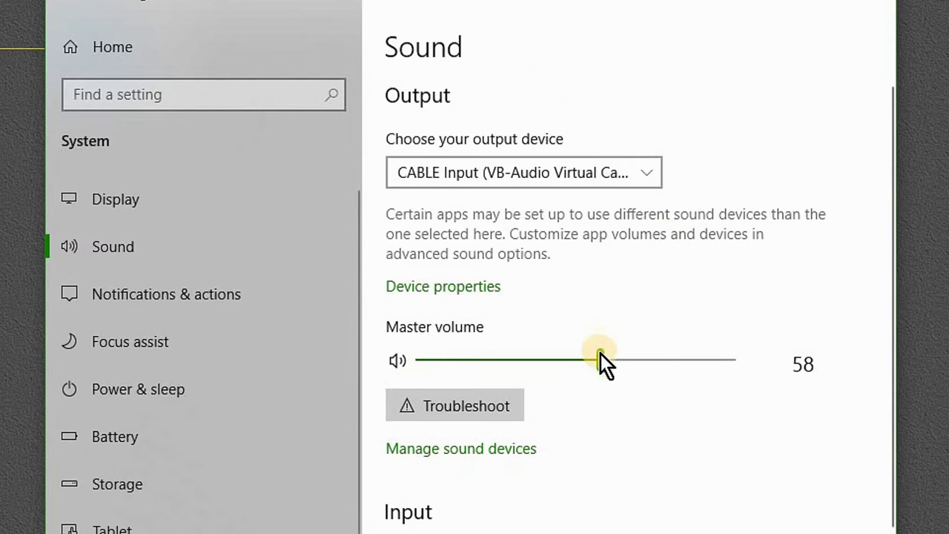
drag(600, 360, 743, 359)
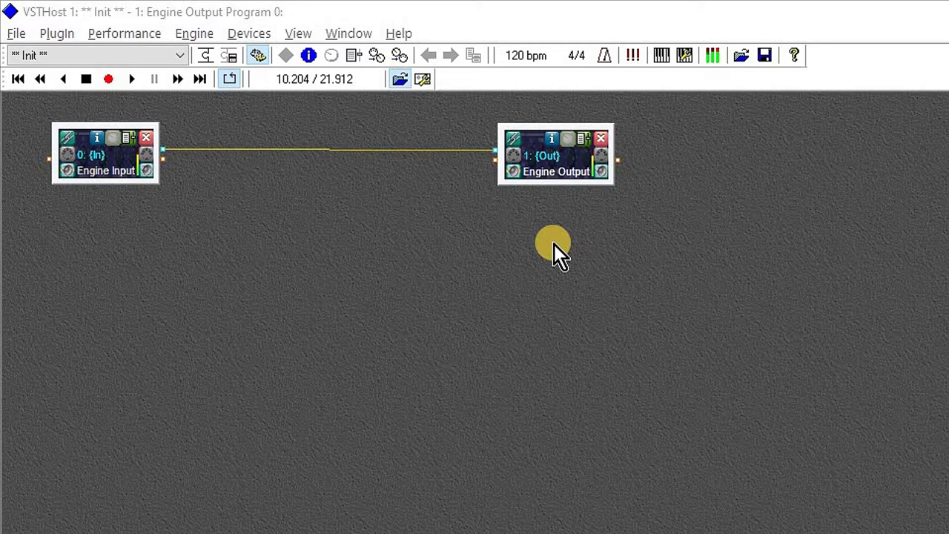
- Raise the Engine Input volume from 0.0 dB to 9.3 dB, then pause Media Player at 0:56
click(134, 137)
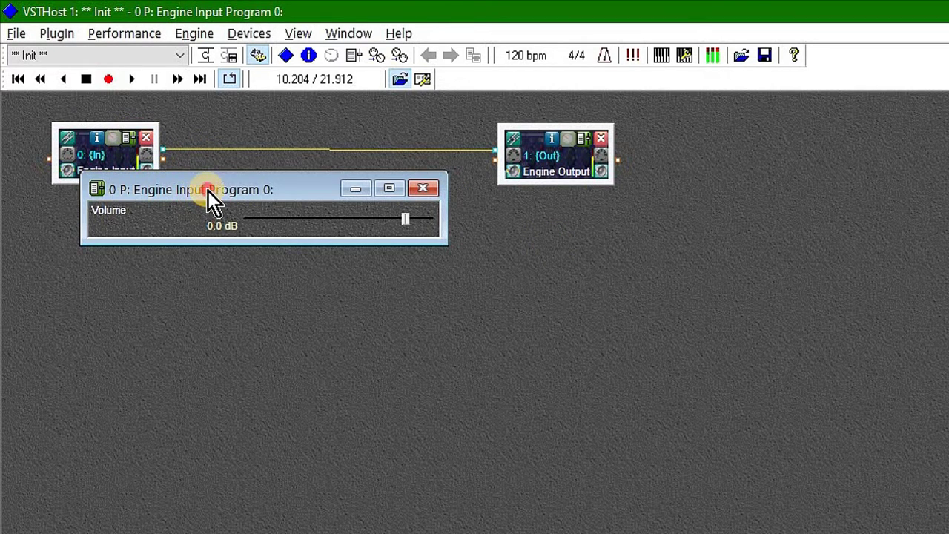
drag(207, 191, 277, 282)
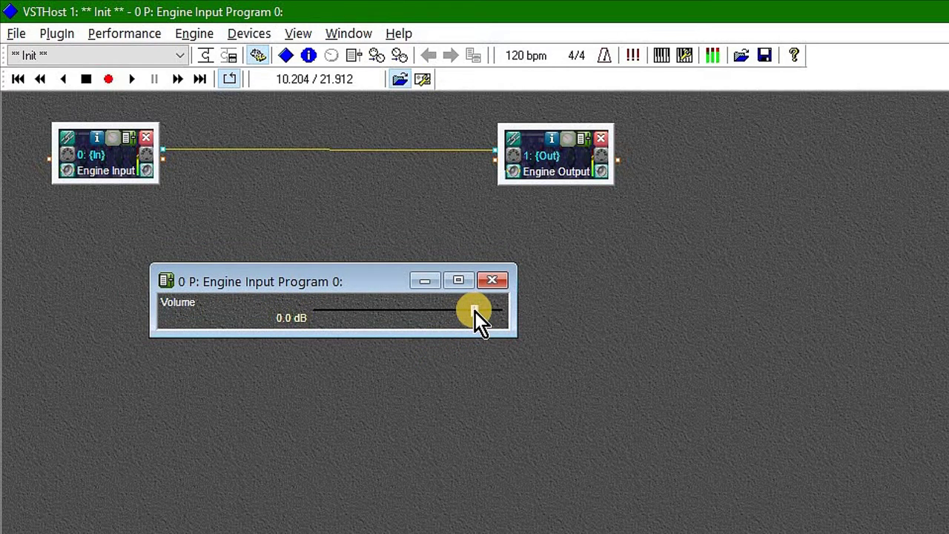
drag(477, 311, 497, 312)
mouse_move(492, 312)
mouse_down()
mouse_move(356, 297)
mouse_move(500, 313)
mouse_up()
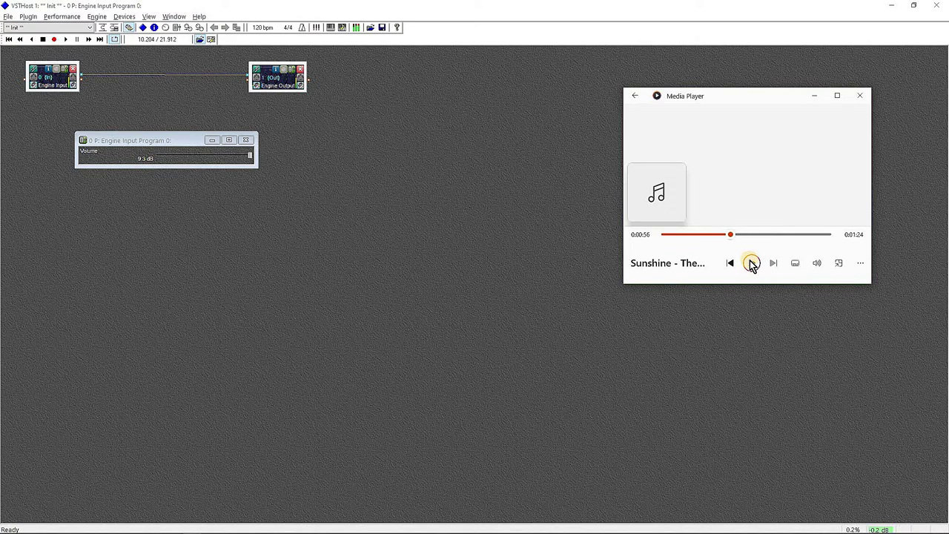
click(751, 265)
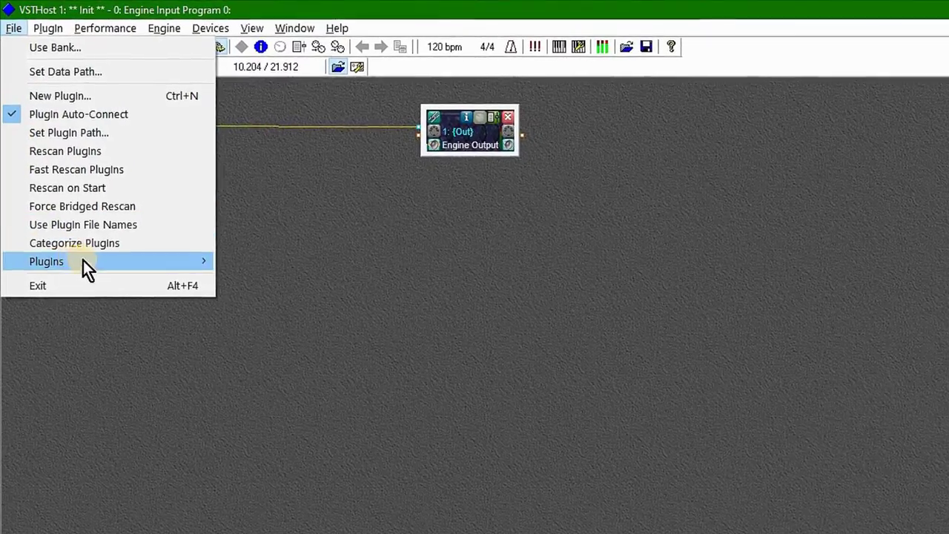
- Insert the Youlean Loudness Meter 2 plugin and place its node between Engine Input and Engine Output
mouse_move(74, 245)
click(288, 470)
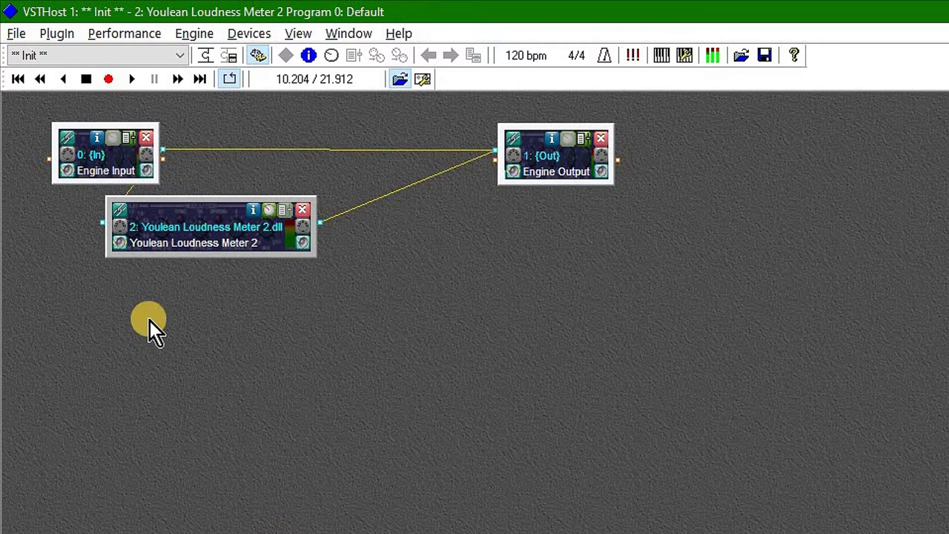
click(186, 232)
drag(279, 251, 294, 236)
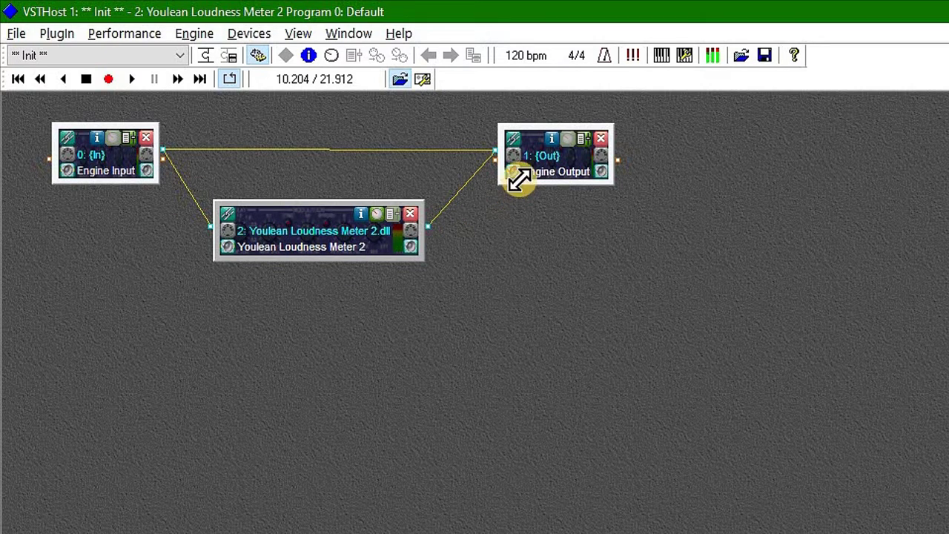
- Uncheck 0: Engine Input in Engine Output's Chain after dialog and align the meter node between input and output
click(513, 141)
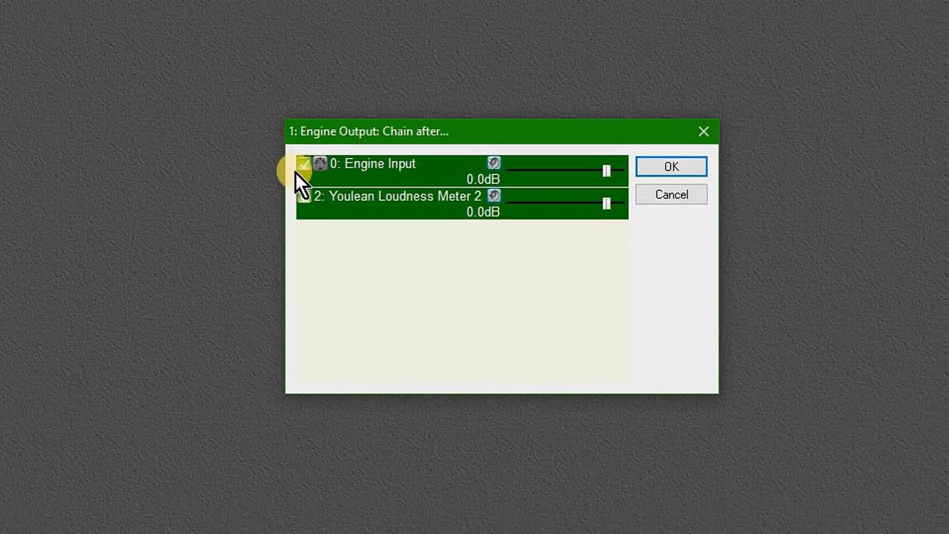
click(287, 154)
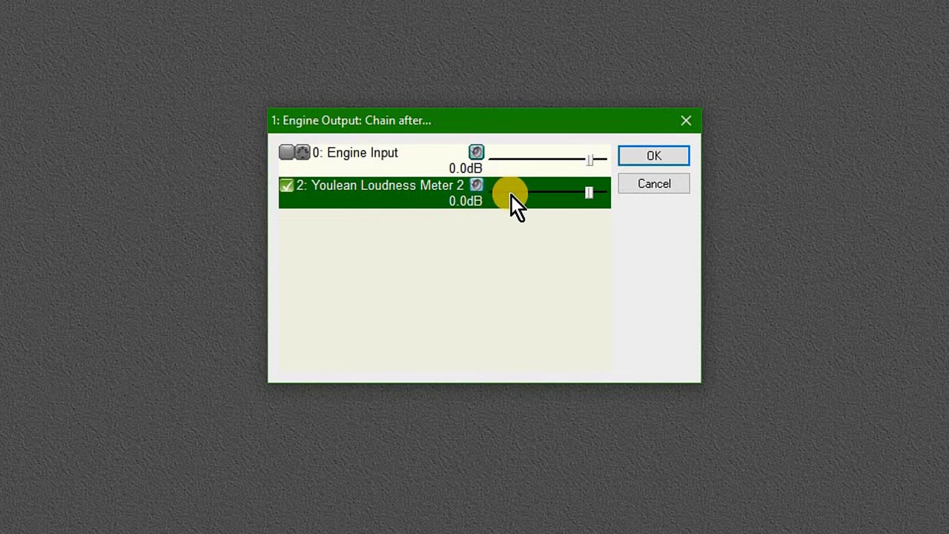
click(652, 156)
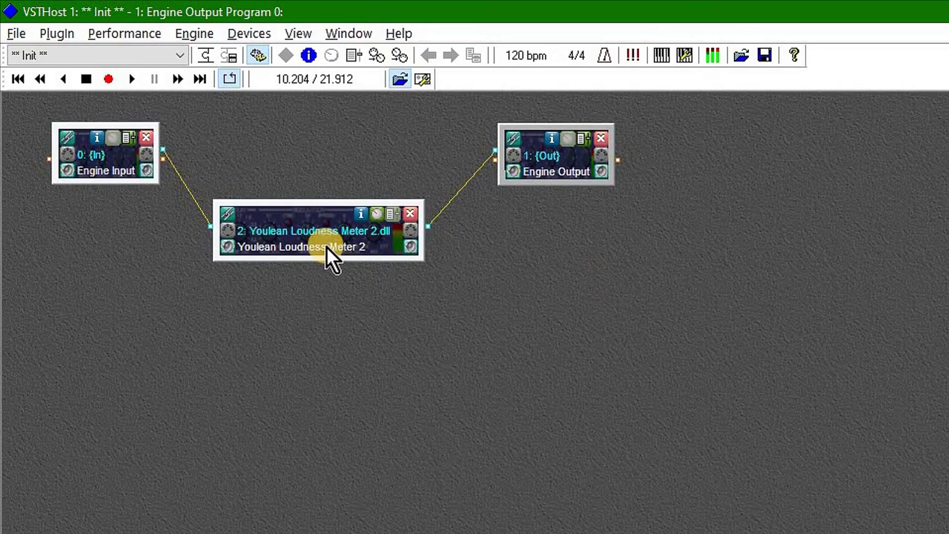
drag(325, 240, 331, 165)
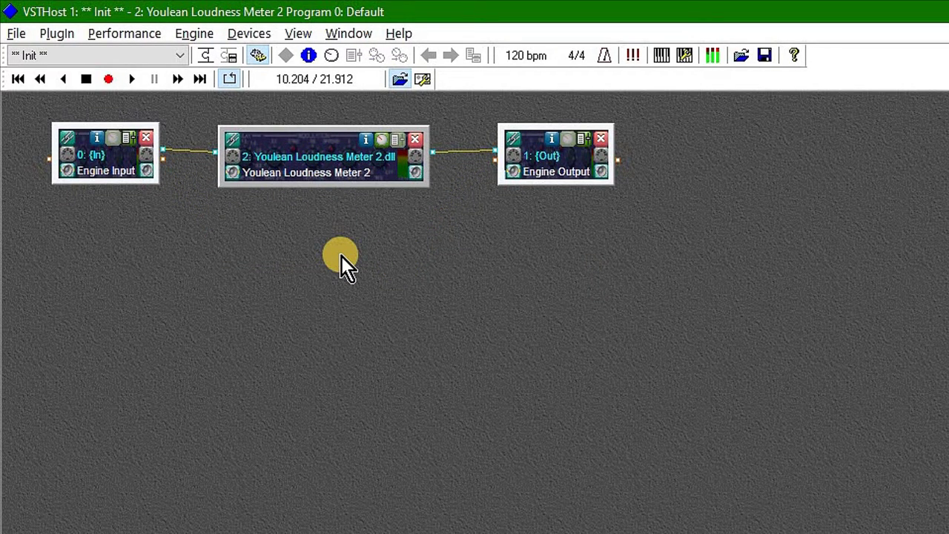
- Open the Youlean Loudness Meter 2 editor, move it beside the graph, and narrow it to its readout column
click(383, 143)
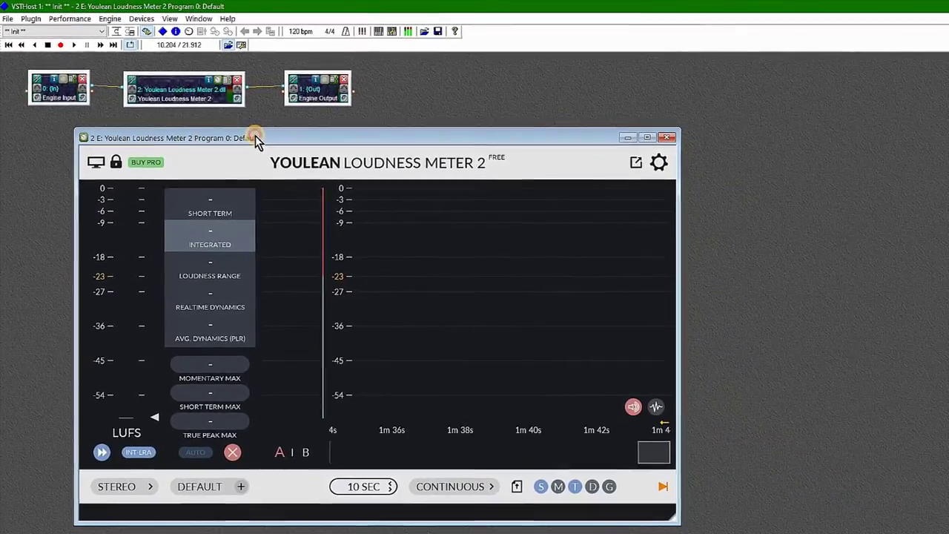
drag(395, 142, 730, 121)
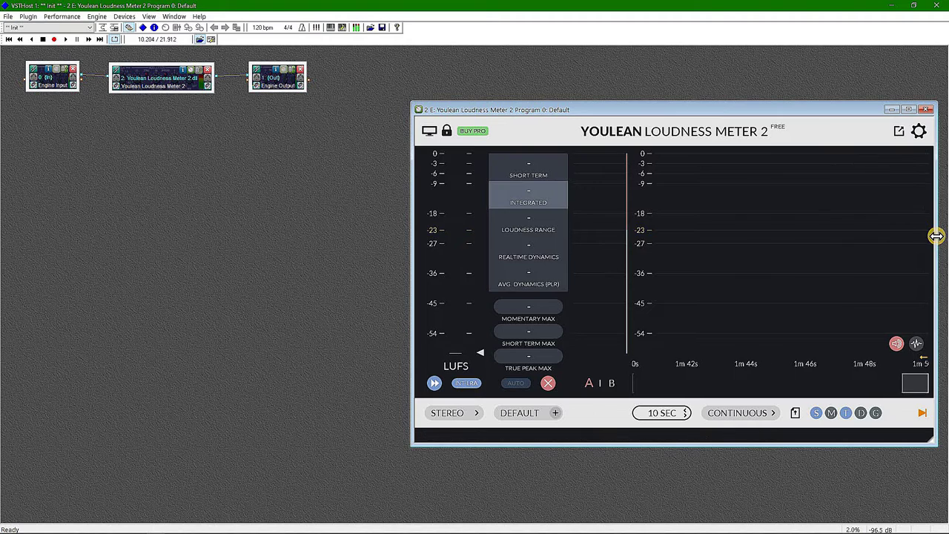
drag(937, 236, 618, 231)
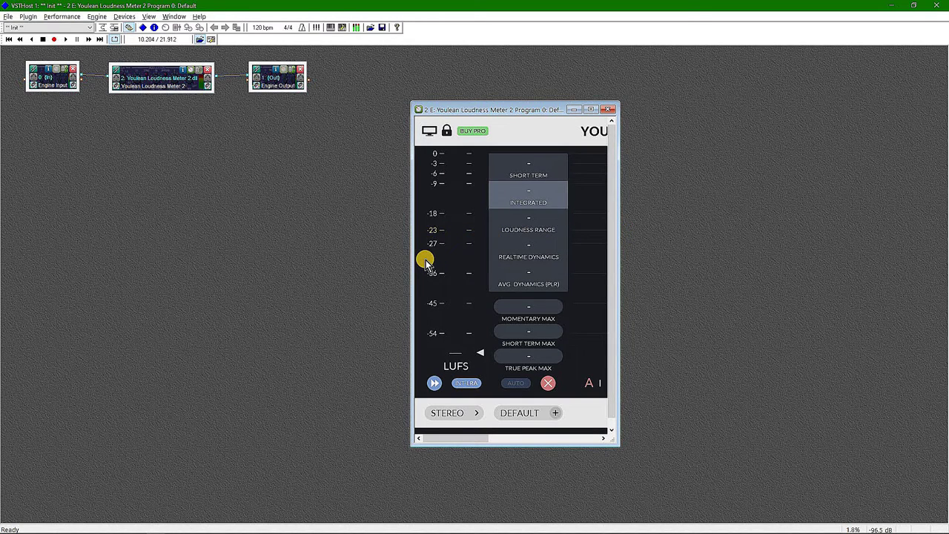
- Play the song through the meter in Media Player until it registers levels, then pause it
click(751, 263)
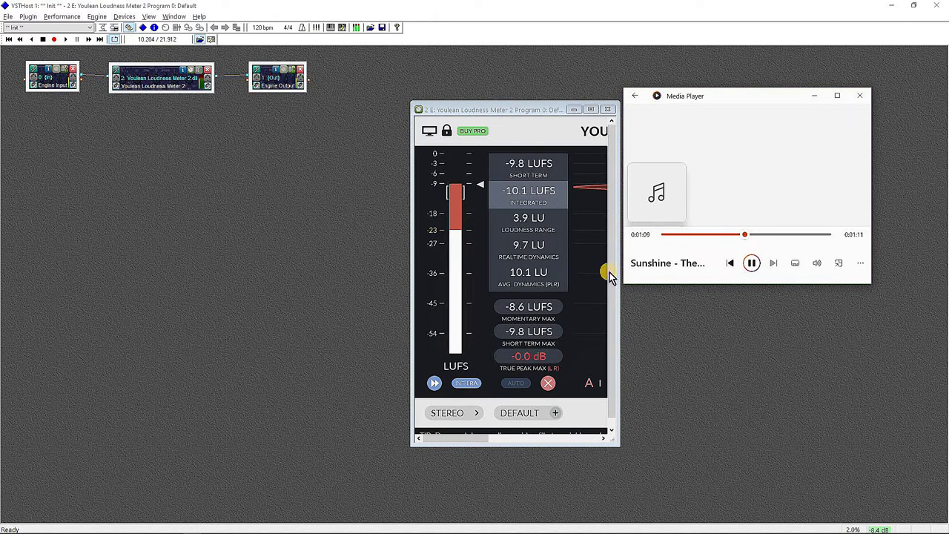
click(752, 263)
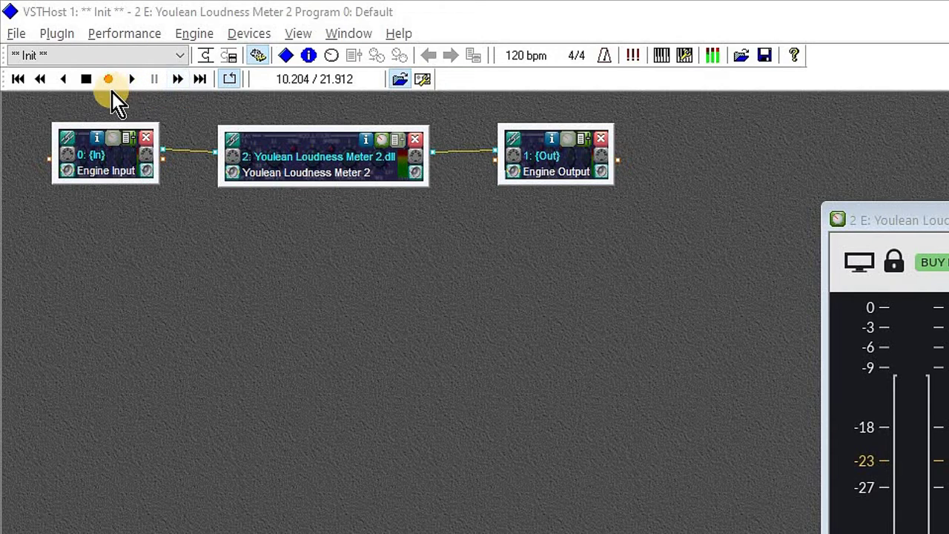
- Select the Engine Input node in the graph
click(110, 110)
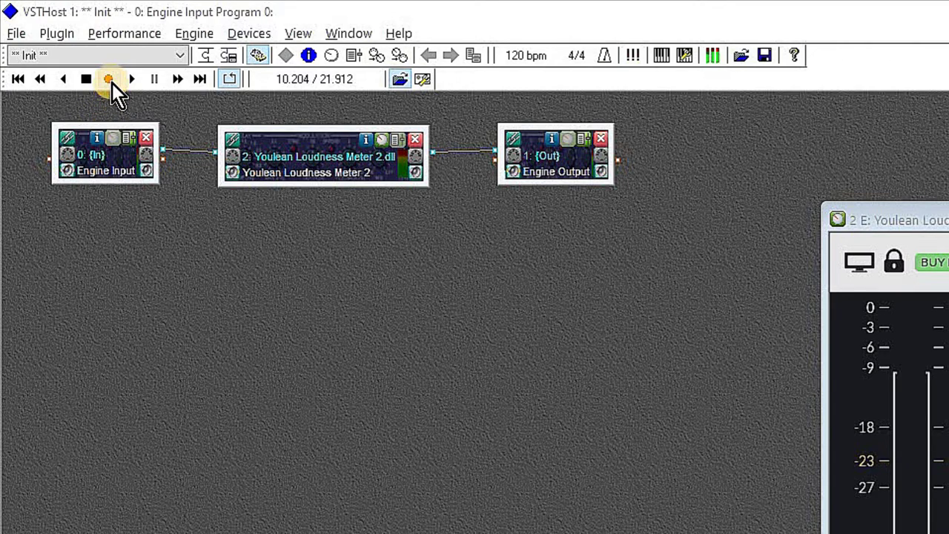
- Start recording with the song playing, pulling Engine Input volume down to about -41.8 dB and partly back
click(112, 83)
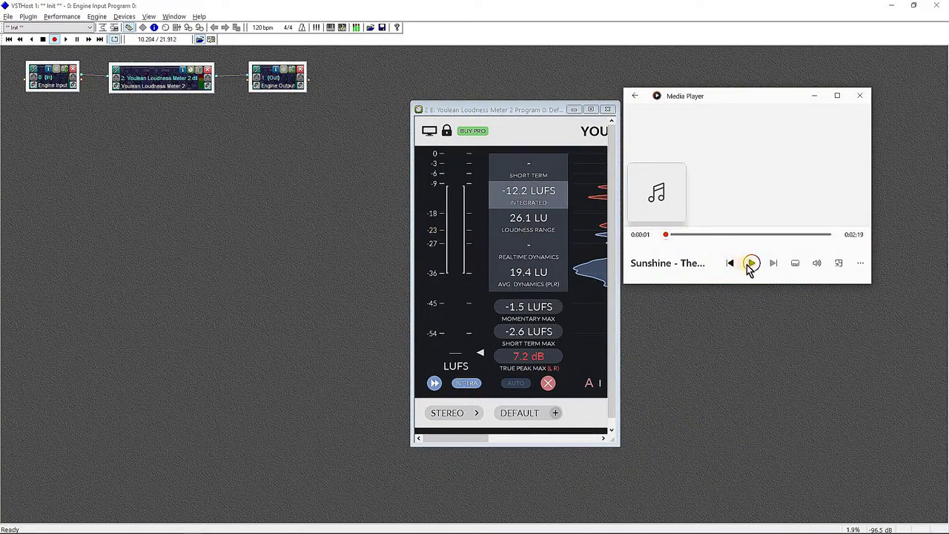
click(751, 263)
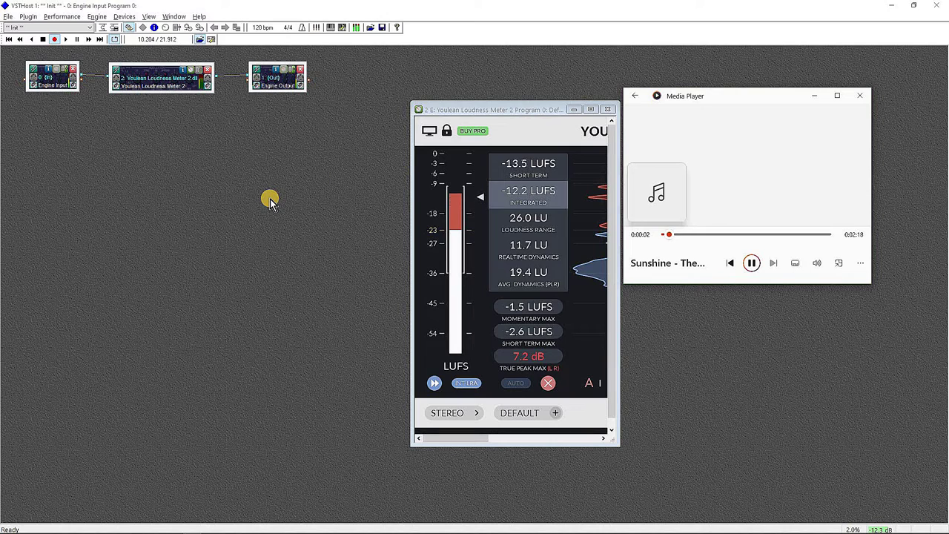
click(67, 71)
drag(295, 205, 281, 206)
drag(243, 202, 235, 201)
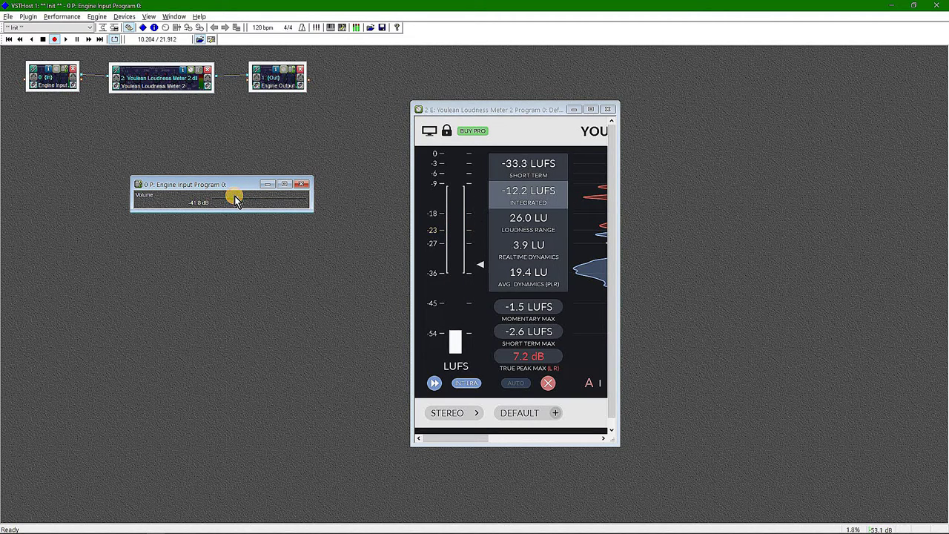
mouse_move(241, 202)
mouse_down()
mouse_move(289, 206)
mouse_move(233, 201)
mouse_move(294, 203)
mouse_move(237, 200)
mouse_move(239, 191)
mouse_up()
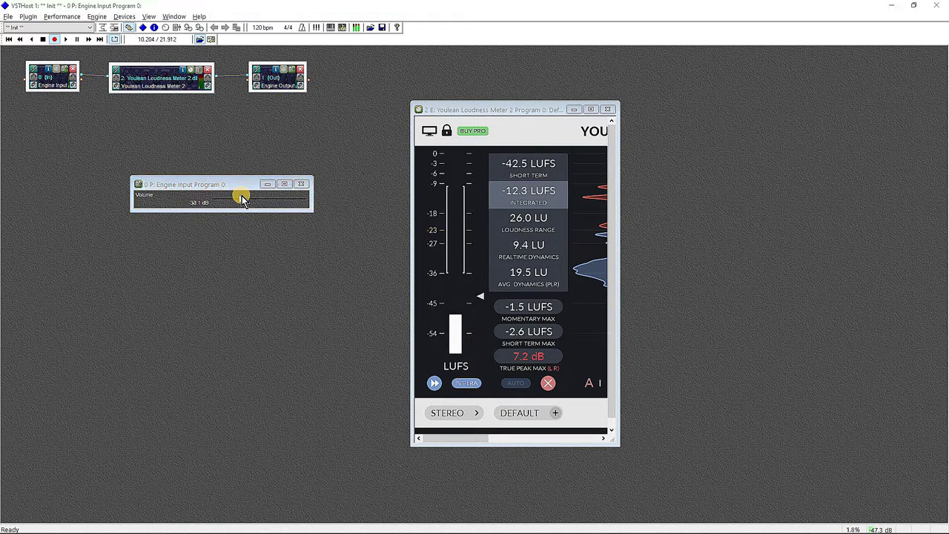
- Pause the song in Media Player and stop the recording
key(alt+Tab)
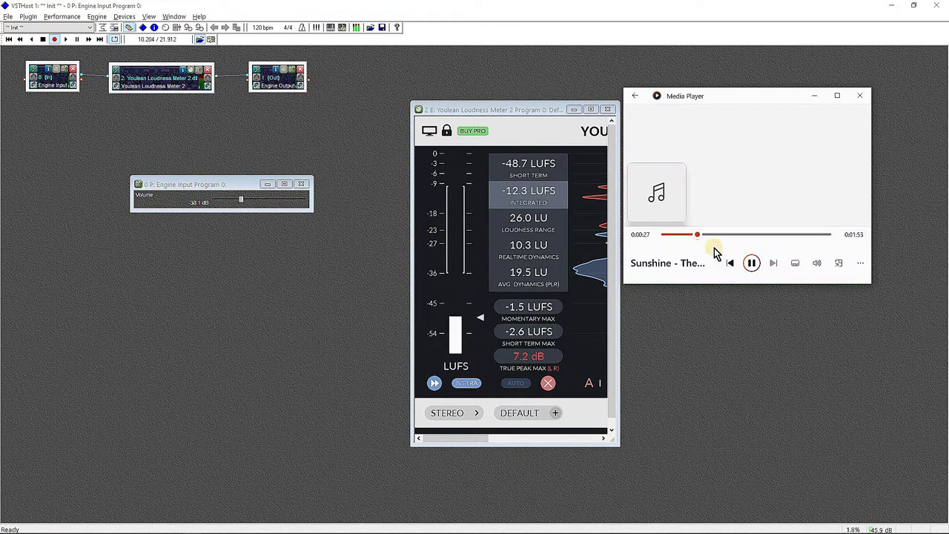
click(753, 263)
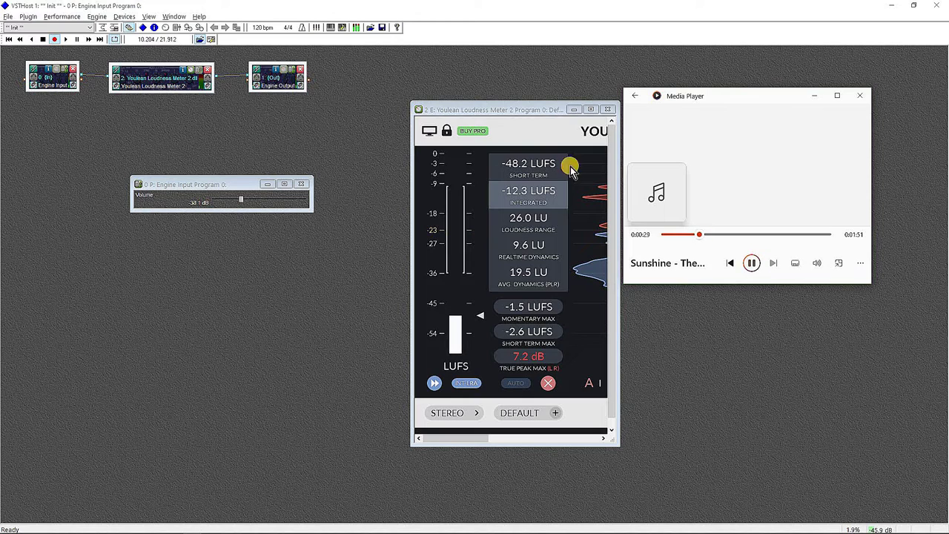
click(44, 39)
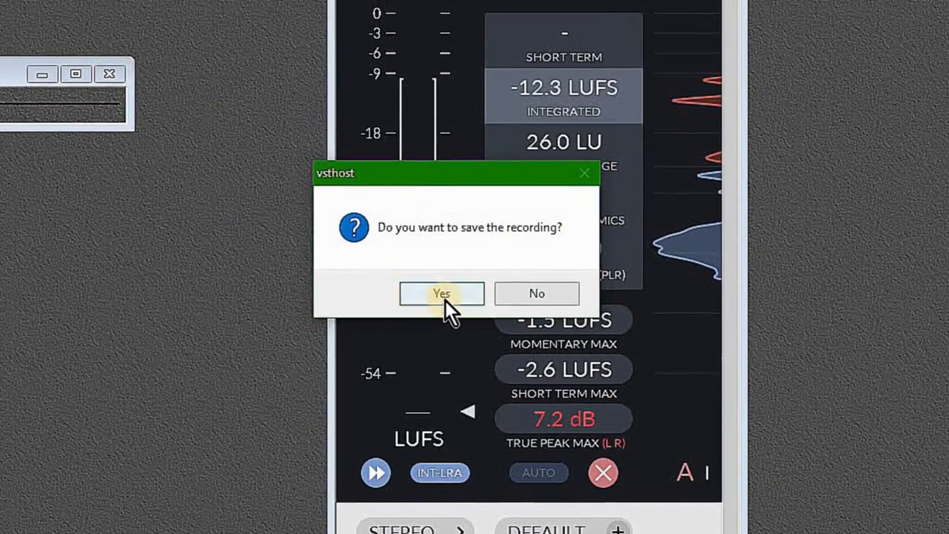
- Accept saving the recording and save it as Sample1.wav in the Rec folder
click(444, 311)
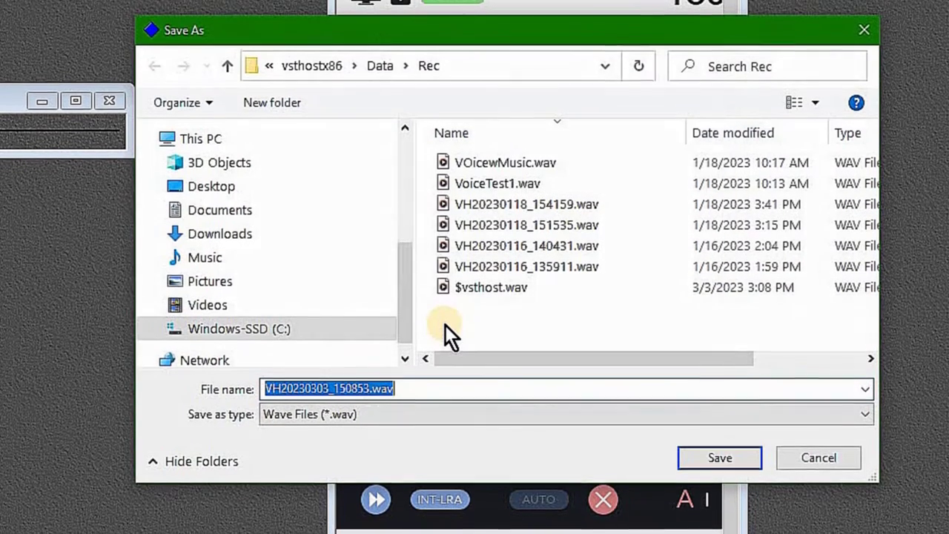
key(End)
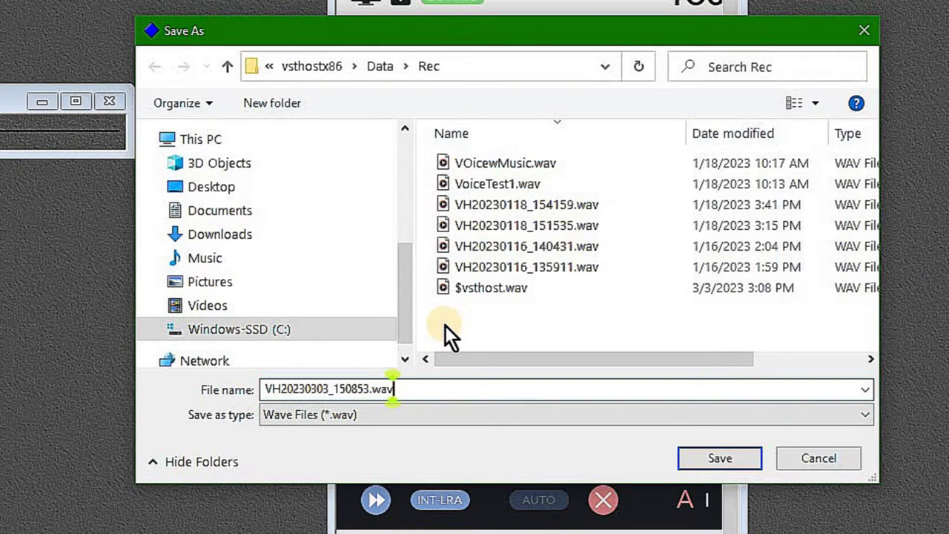
key(Left)
key(Left)
key(Left)
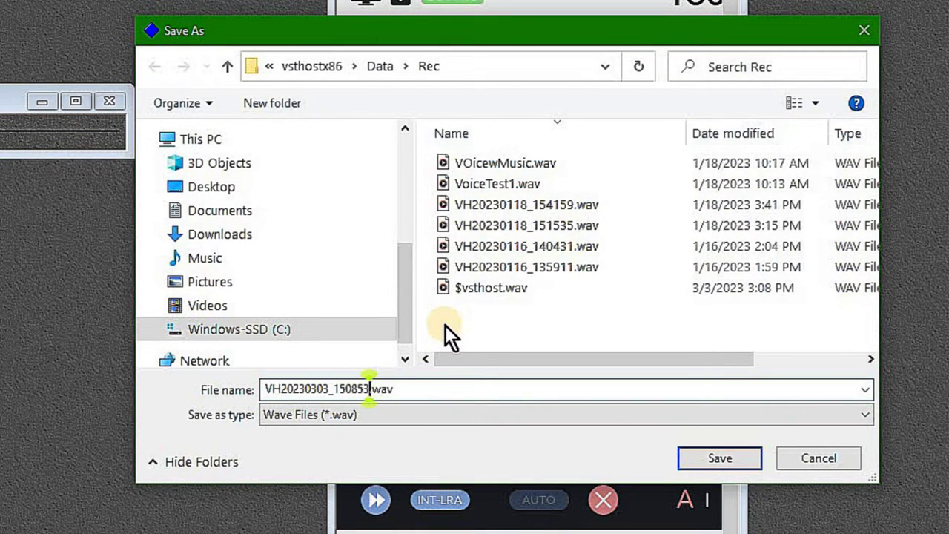
key(ctrl+shift+Left)
key(ctrl+shift+Left)
text(Sample)
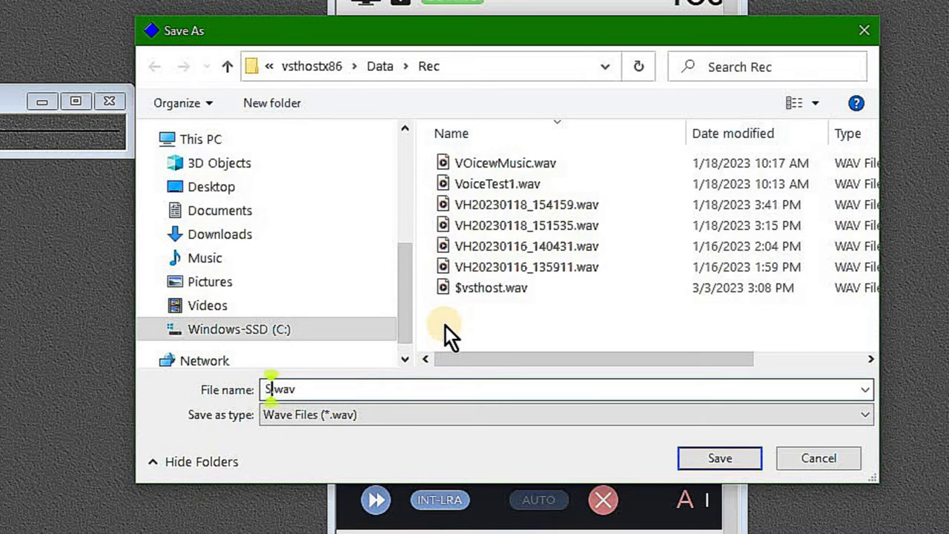
text(1)
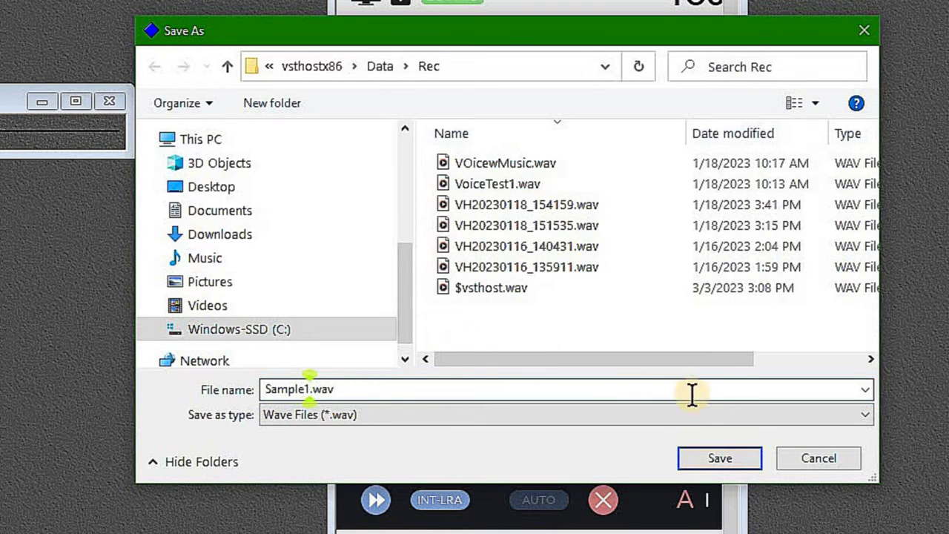
click(717, 457)
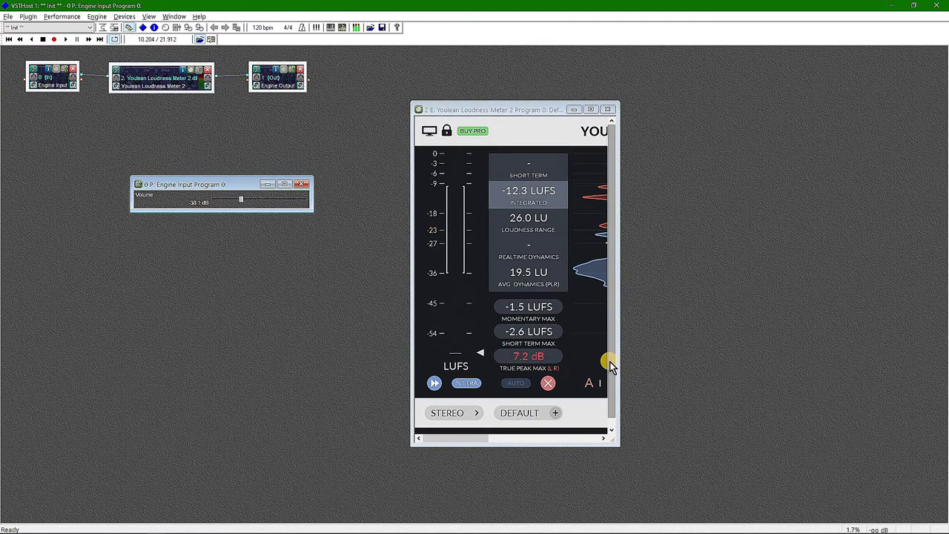
- Set the Engine Input Volume slider back to 0.0 dB from -38.1 dB
click(242, 200)
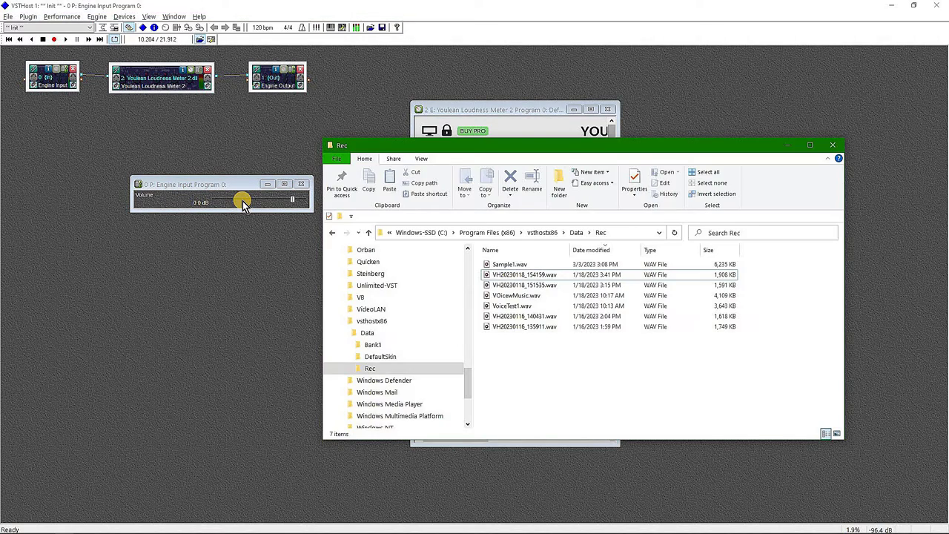
- Open Sample1.wav from the vsthostx86 Data\Rec folder in Media Player
double_click(511, 266)
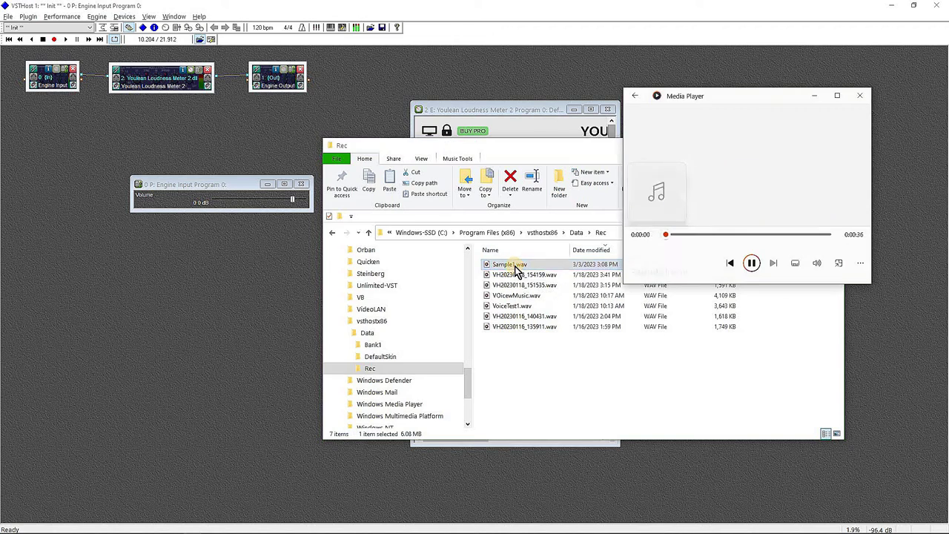